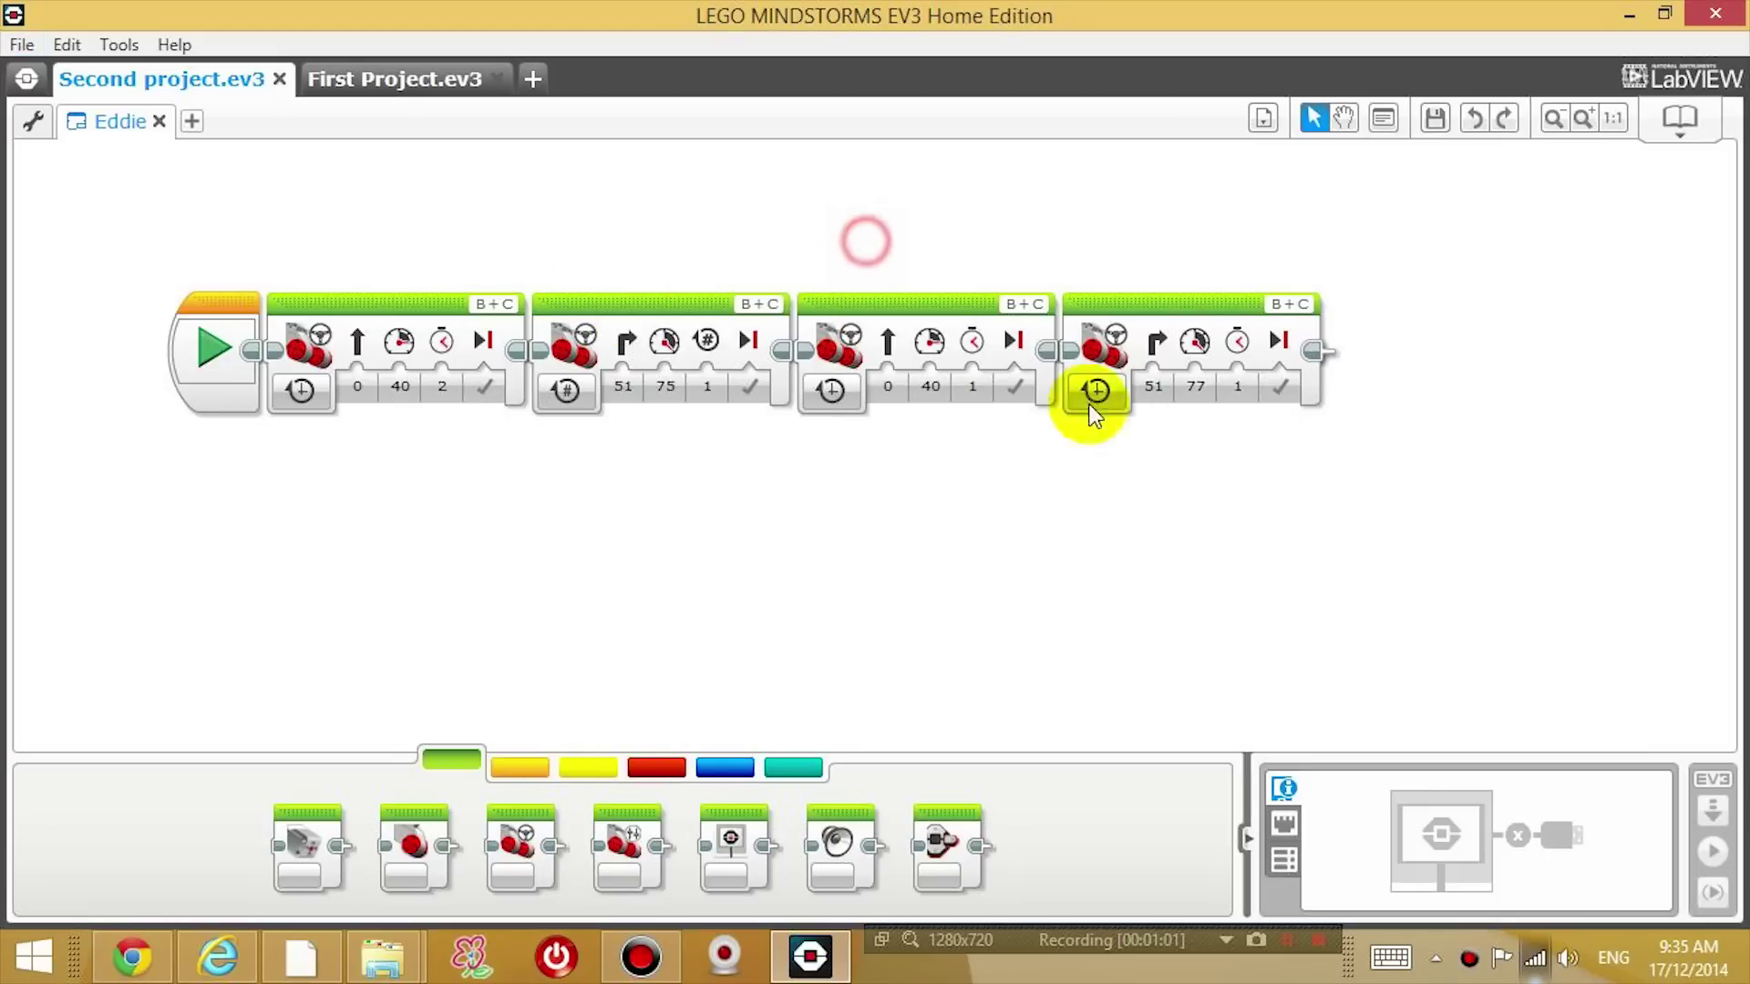
- Select the third and fourth move blocks, then copy and paste them
click(913, 293)
shift+click(1121, 303)
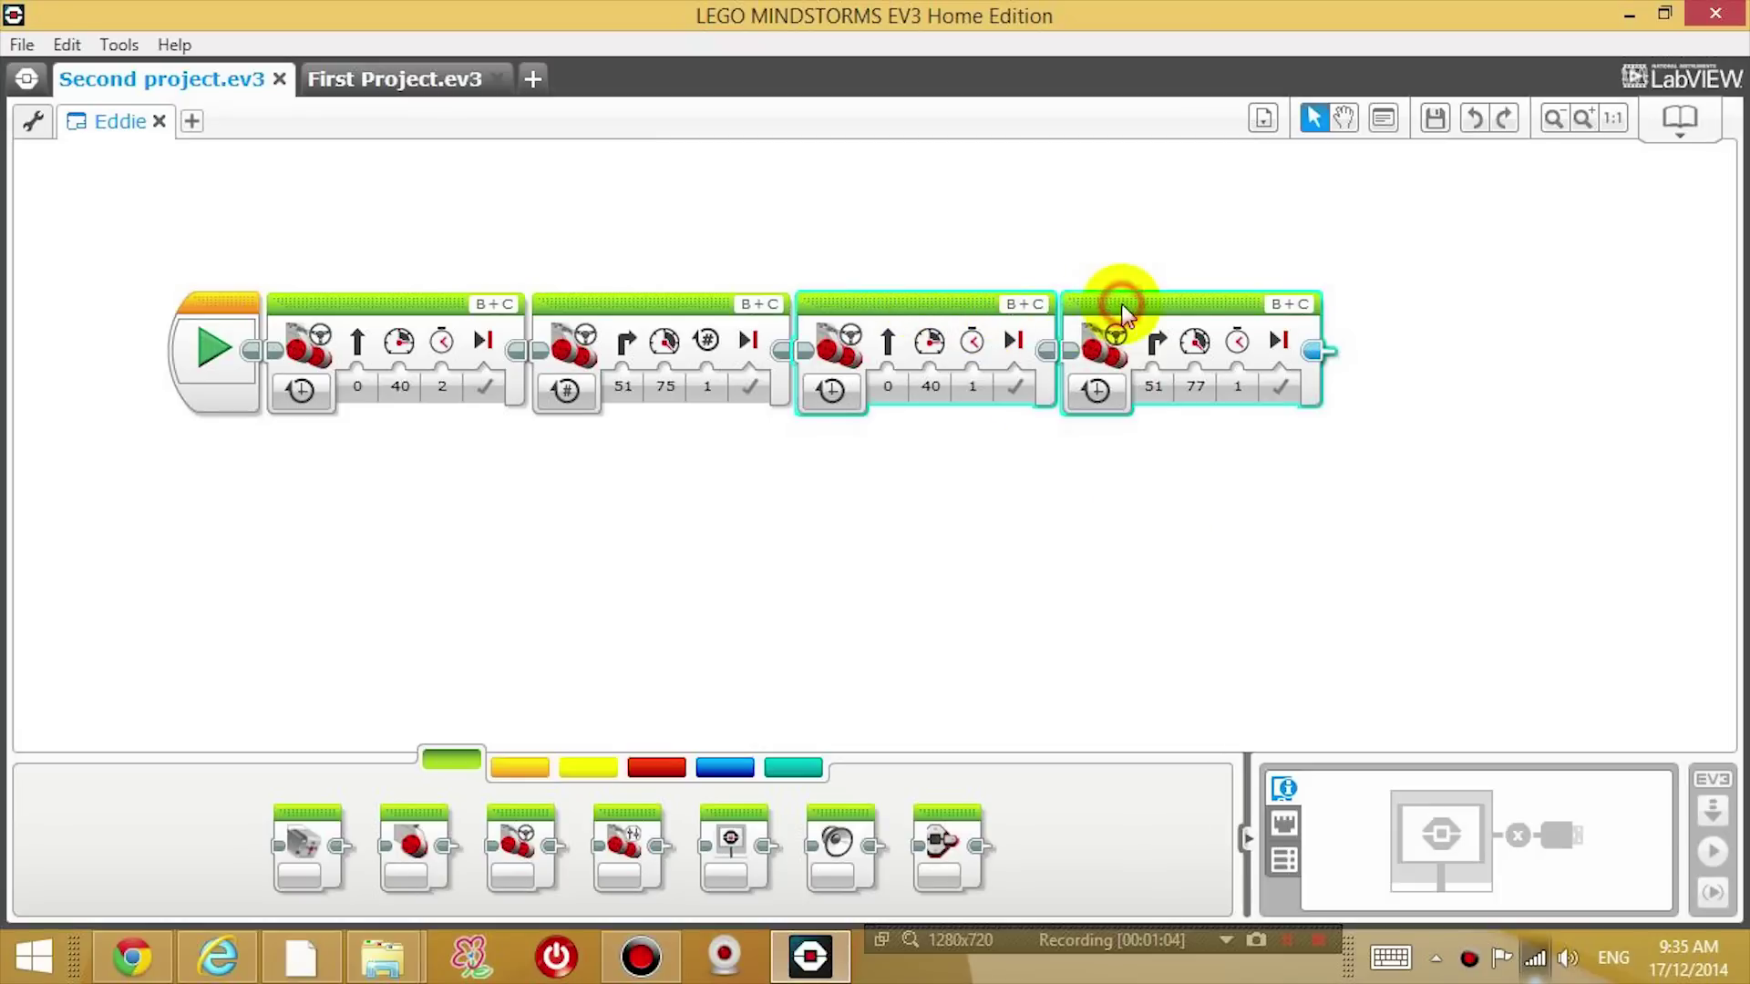
click(1046, 598)
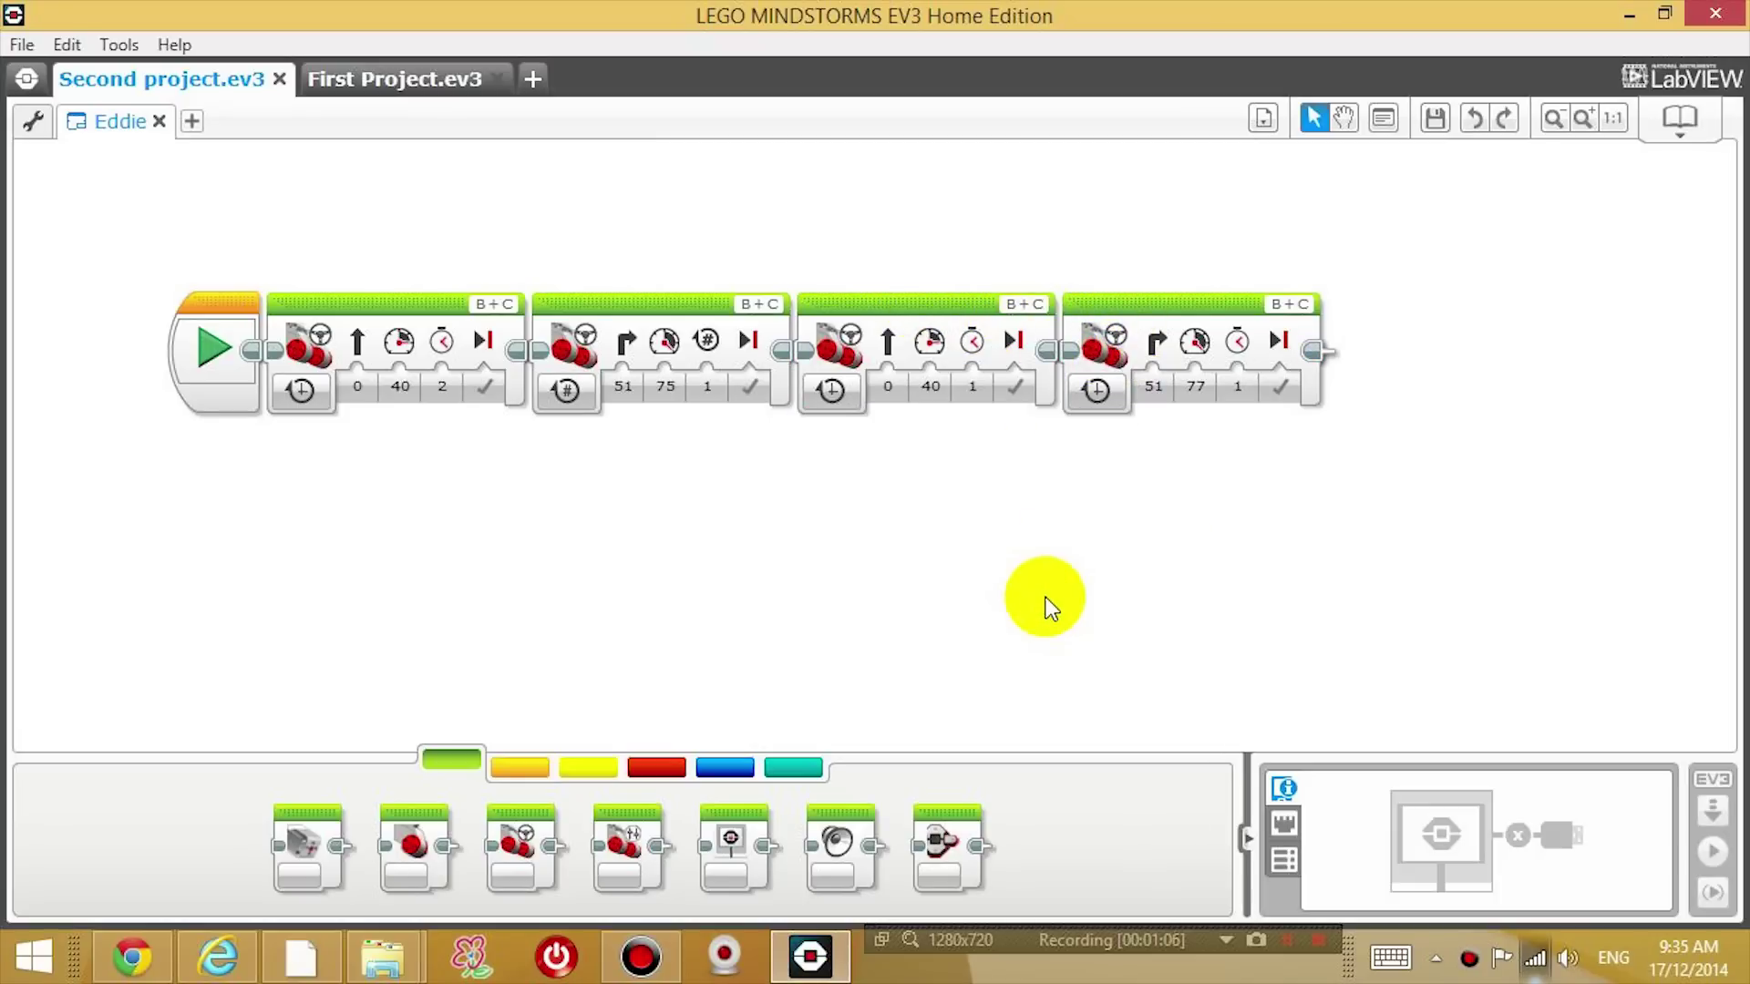
click(996, 303)
shift+click(1118, 308)
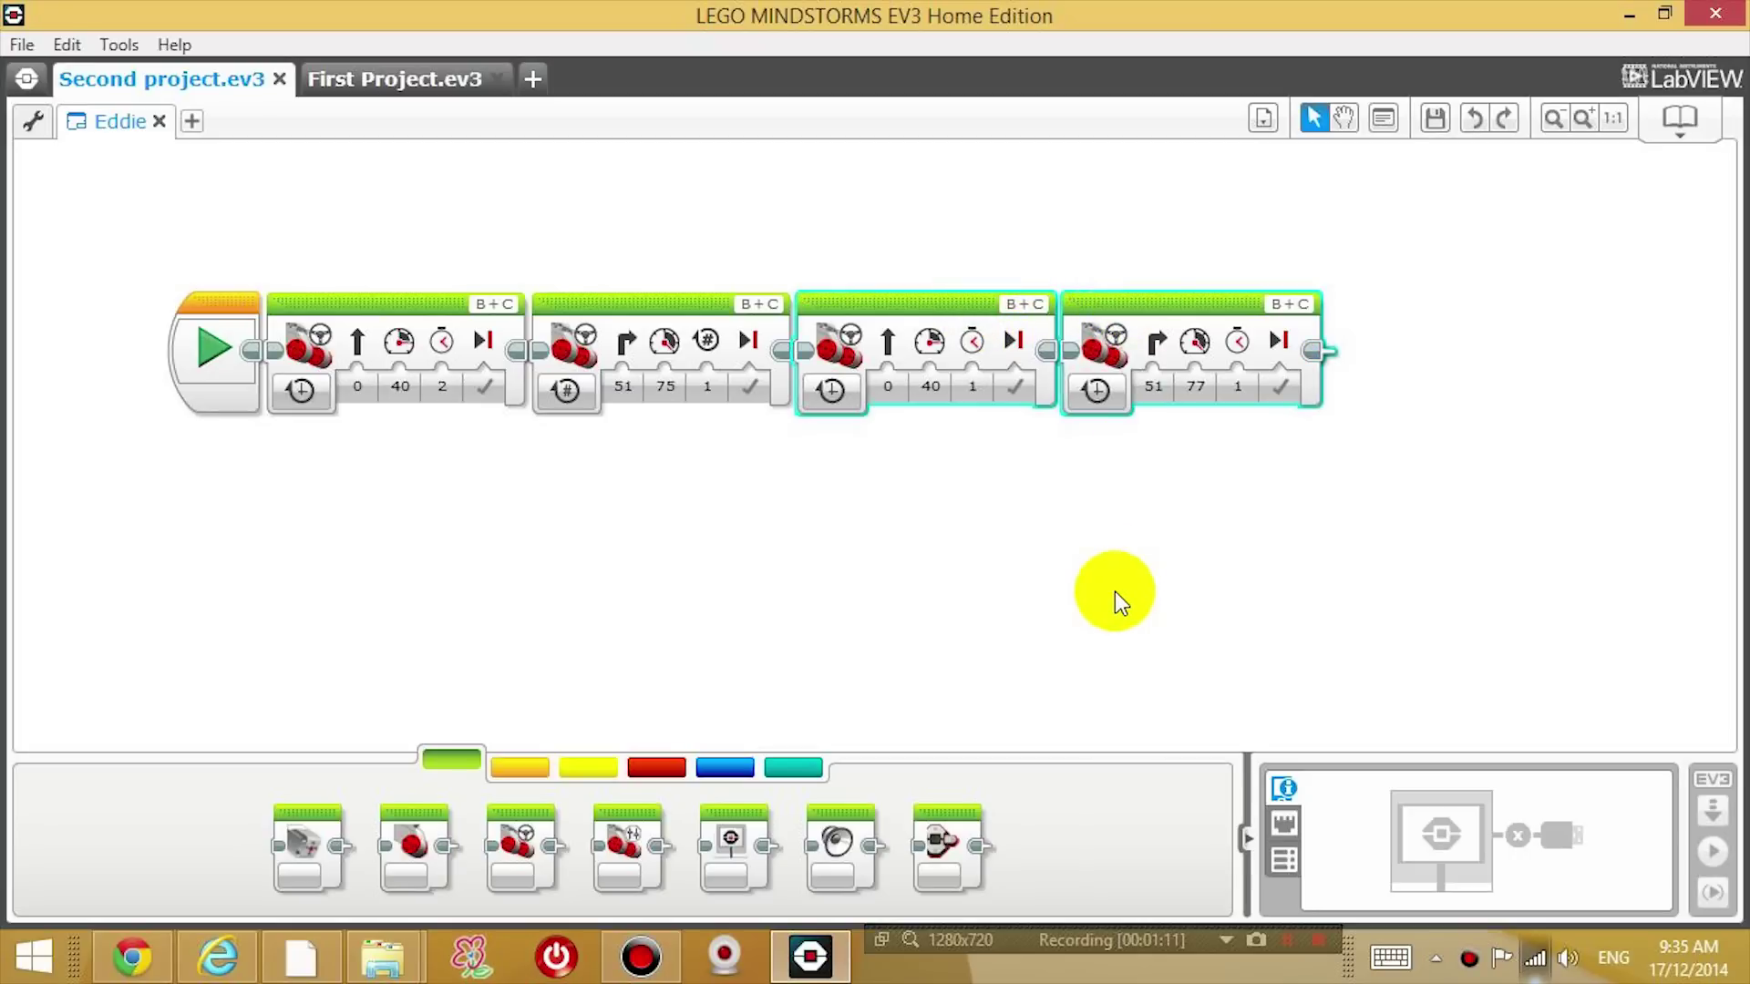
key(ctrl+c)
key(ctrl+v)
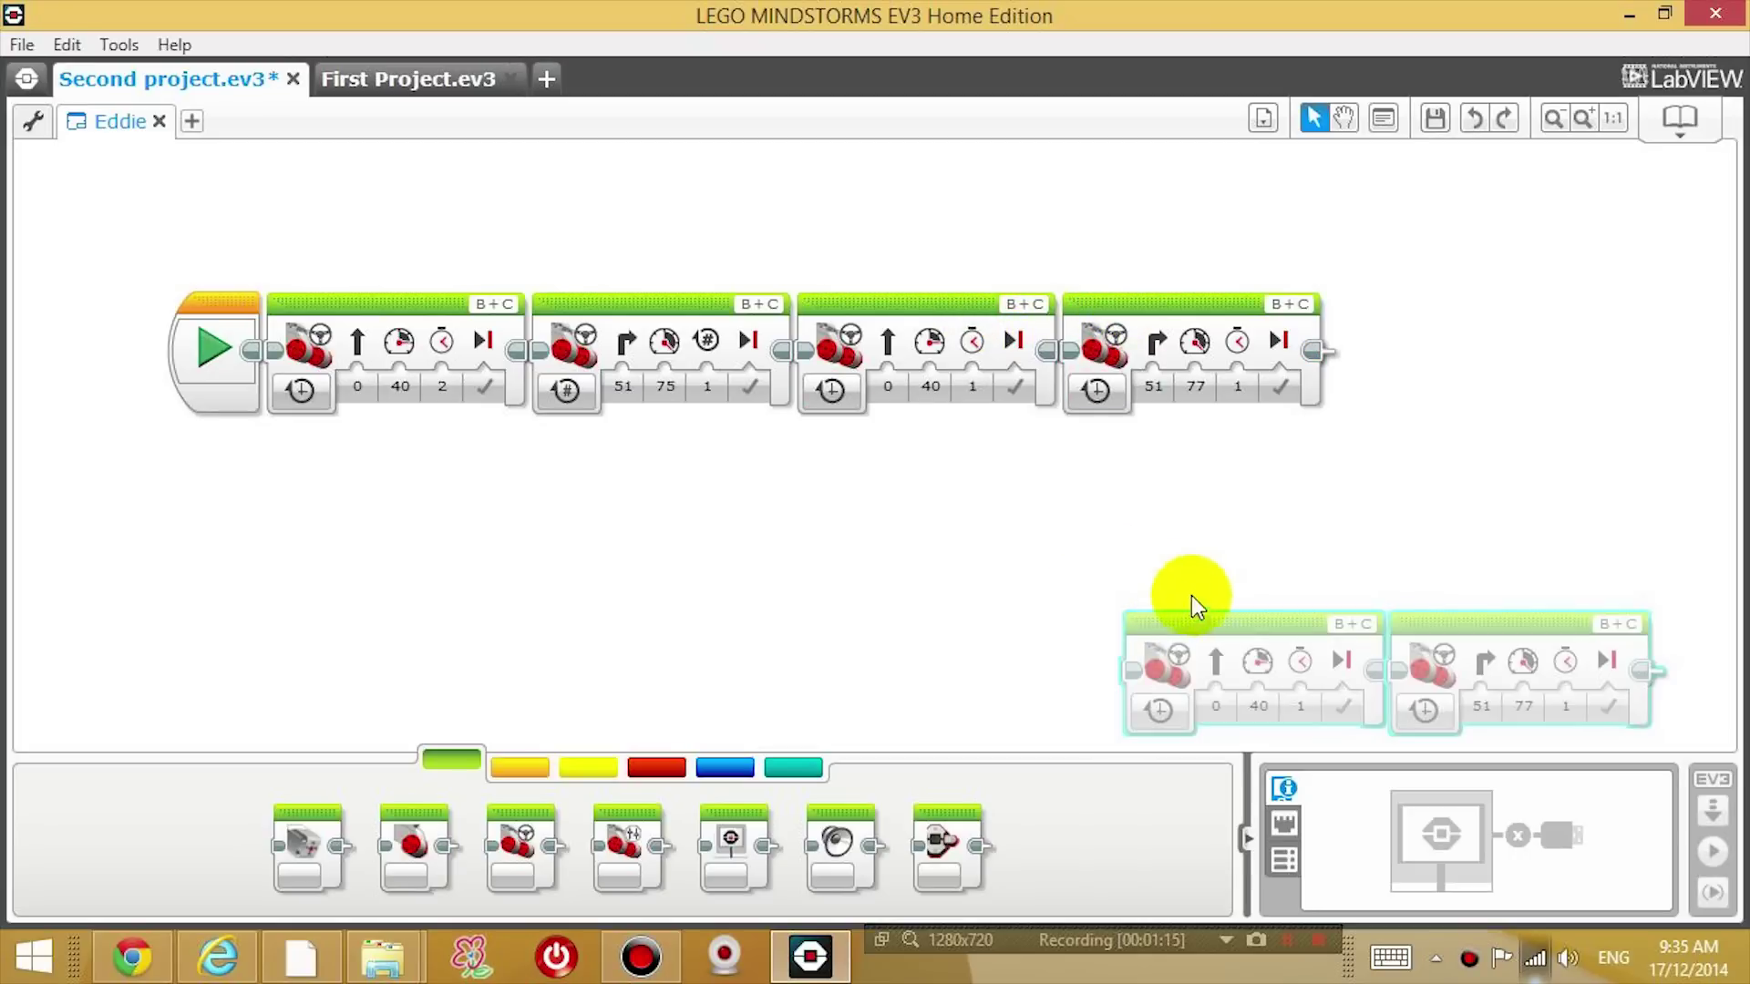
- Attach the pasted pair to the program's end, then undo so the copy stays detached
click(1221, 616)
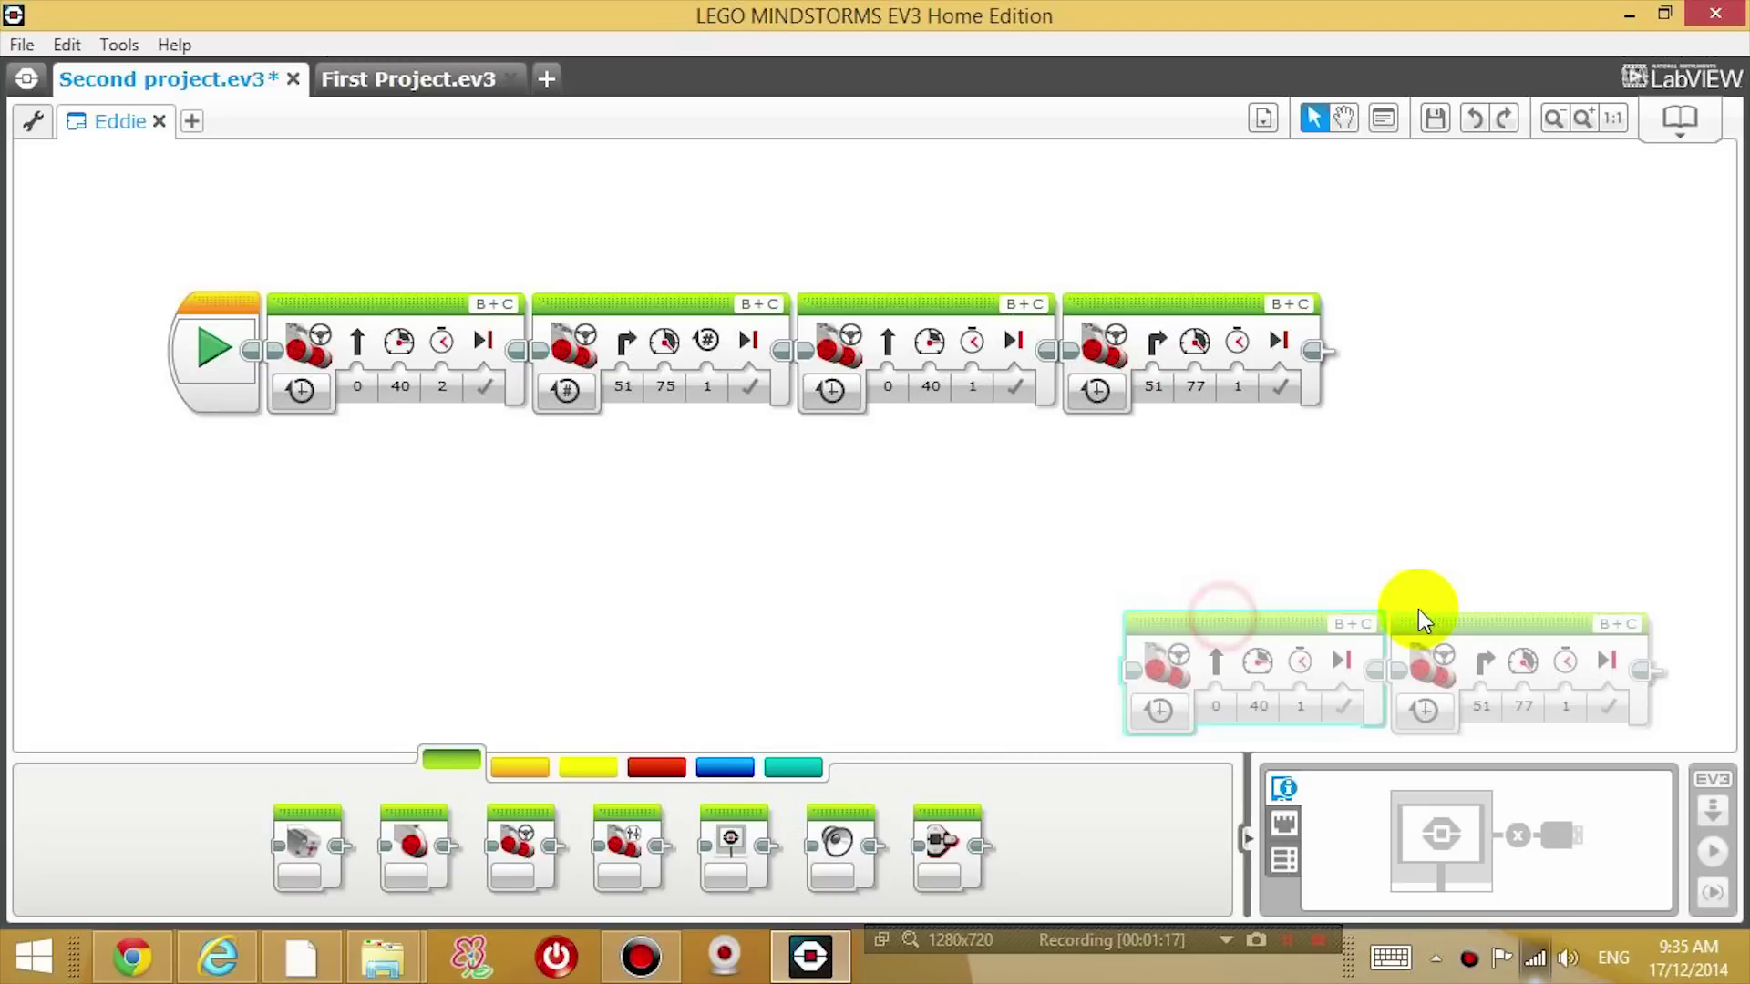
drag(1250, 621, 1408, 297)
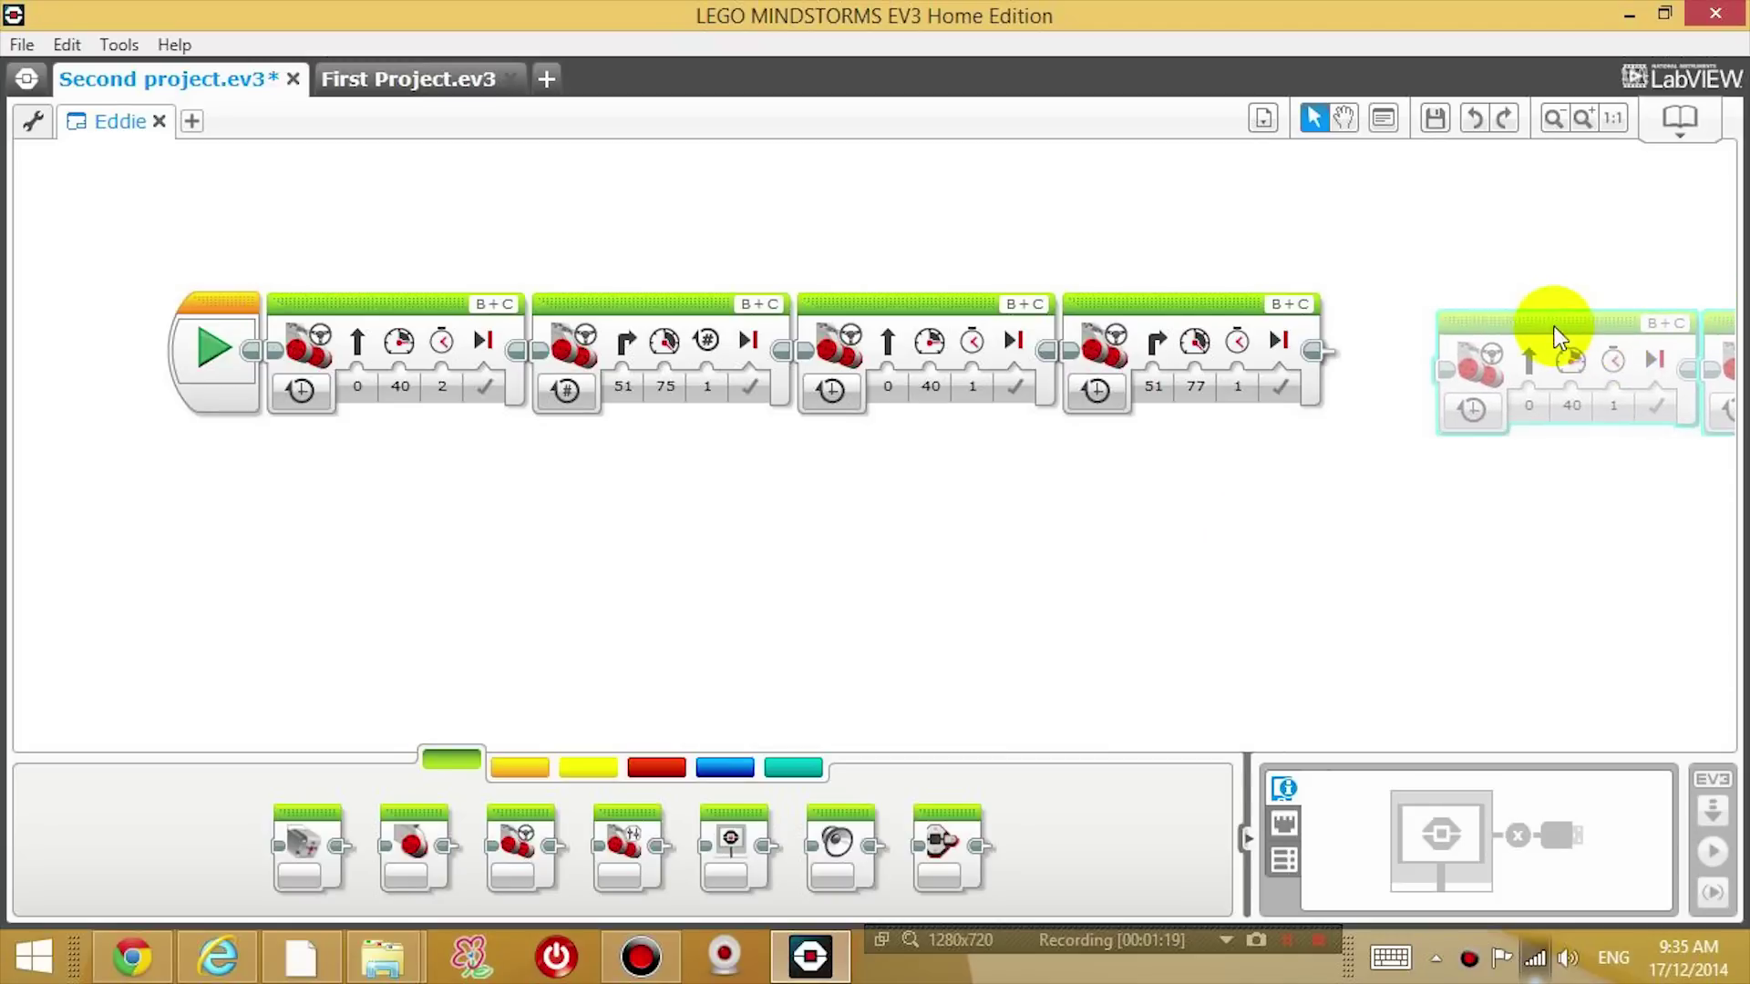
click(1344, 120)
mouse_move(1504, 246)
mouse_down()
mouse_move(1046, 243)
mouse_move(1236, 241)
mouse_up()
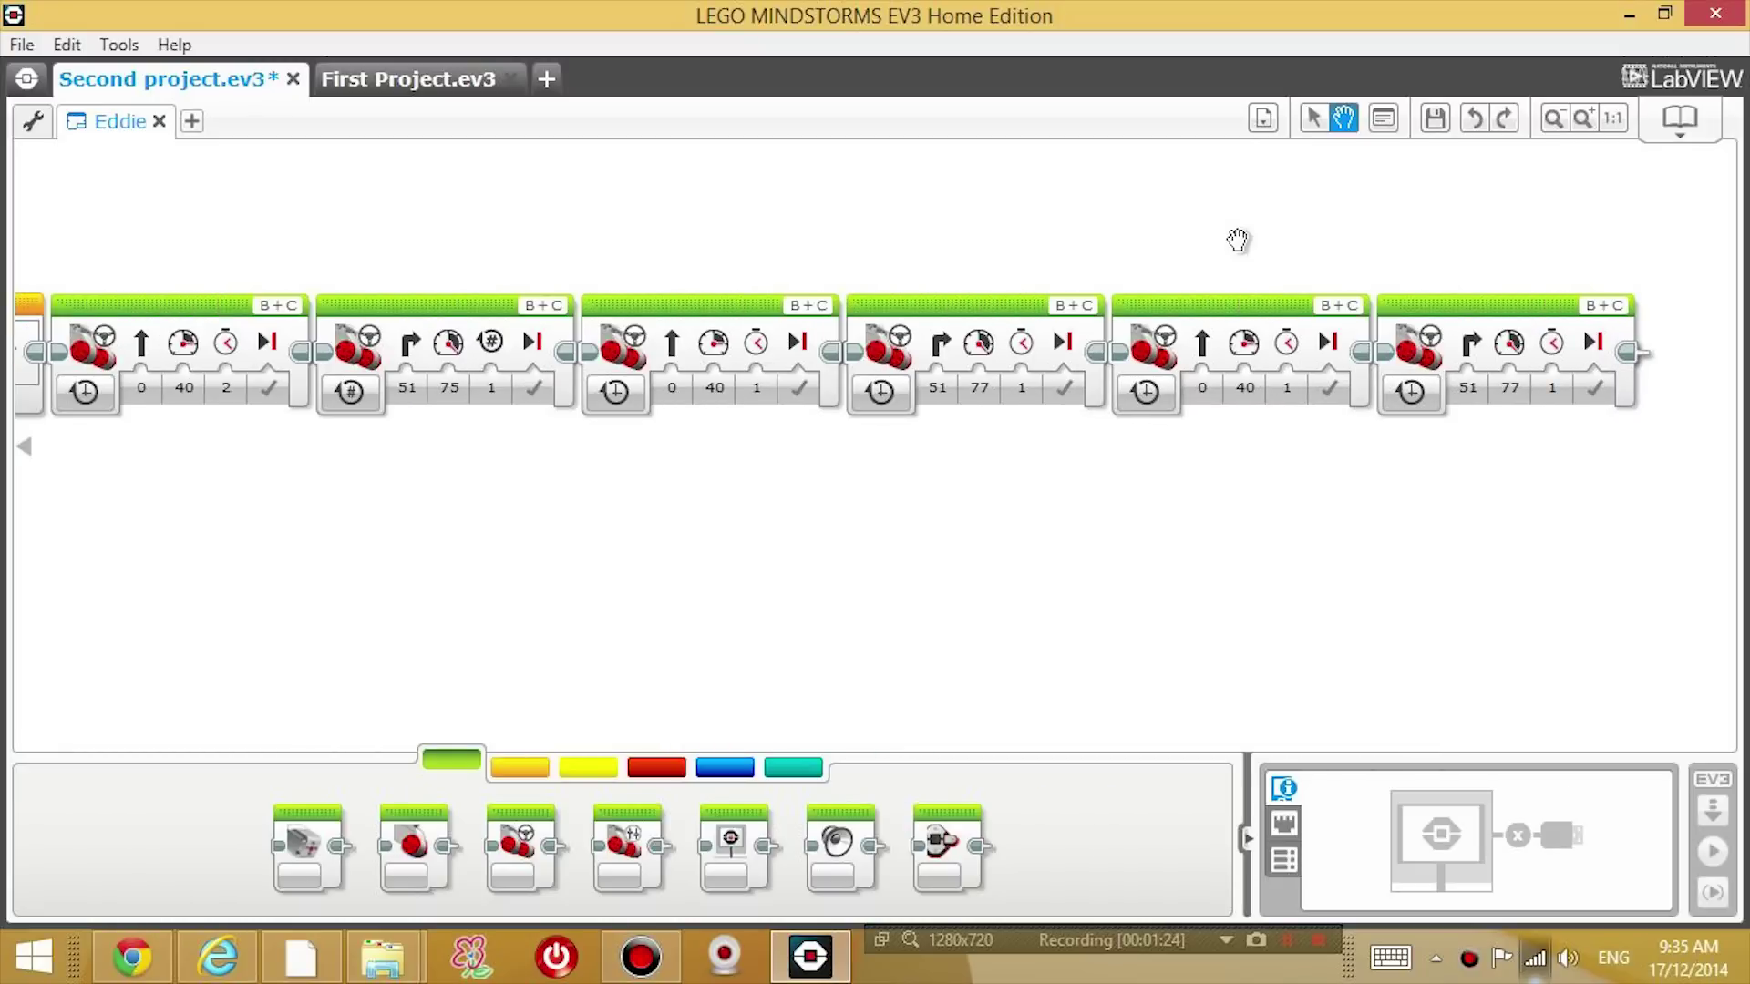
key(ctrl+z)
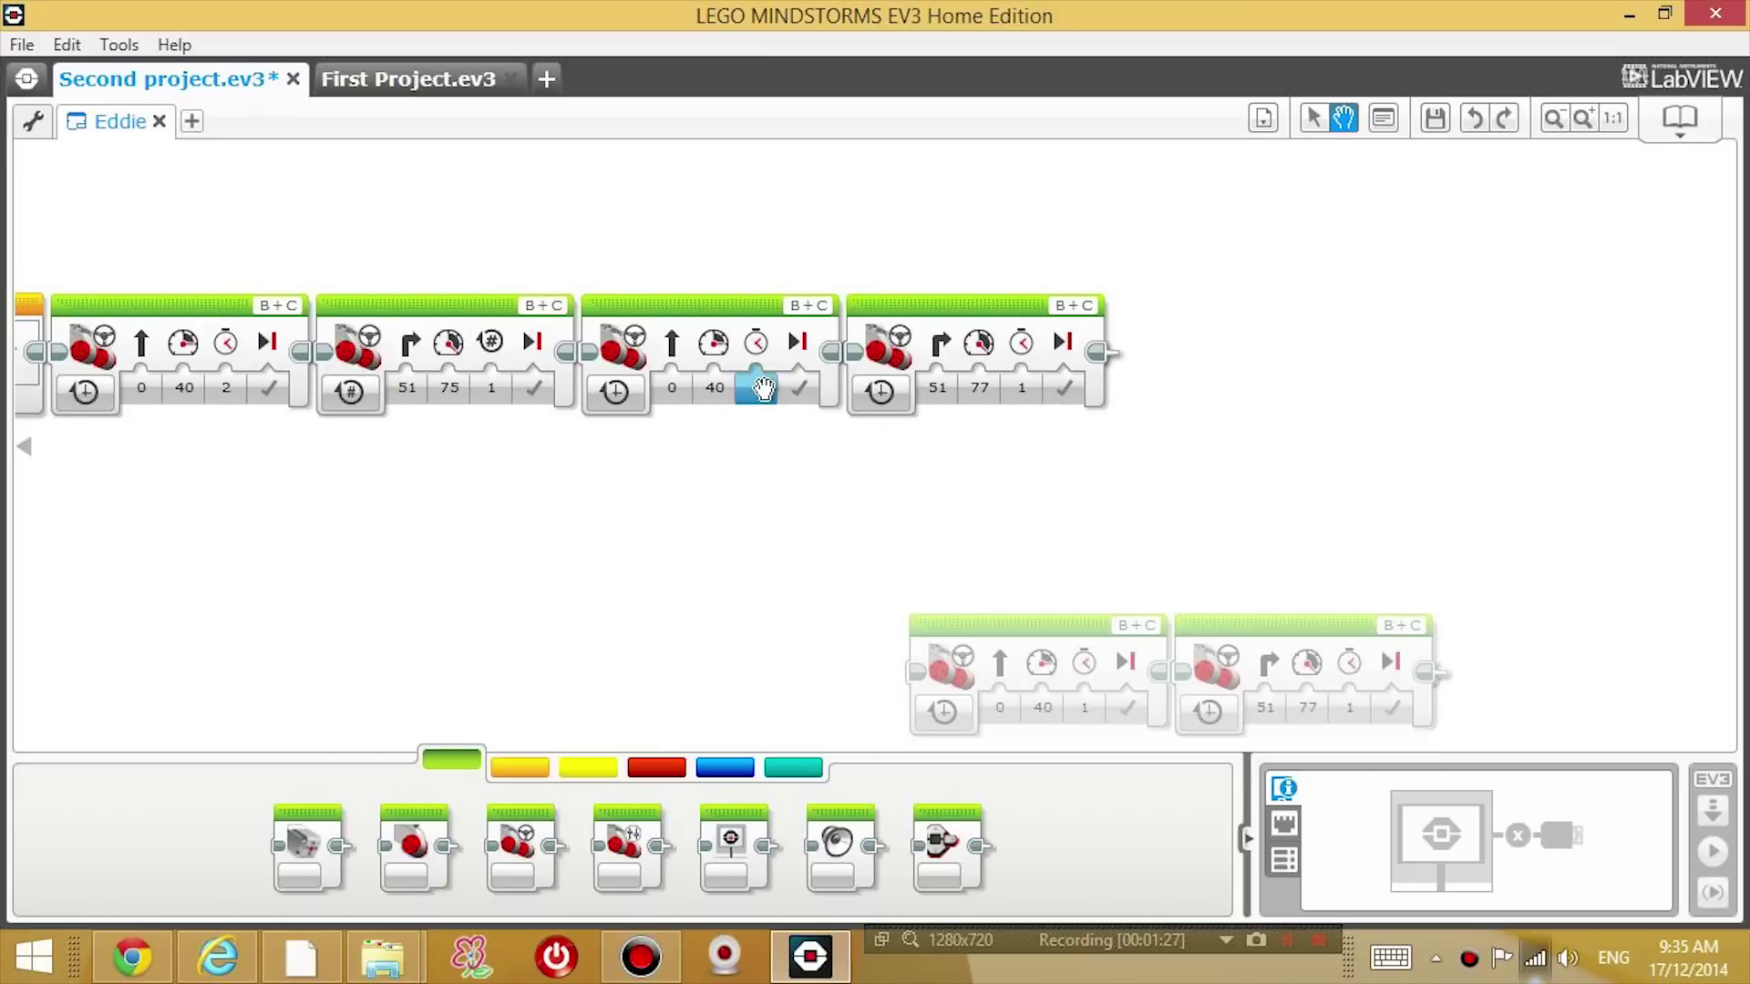
drag(822, 510, 1039, 520)
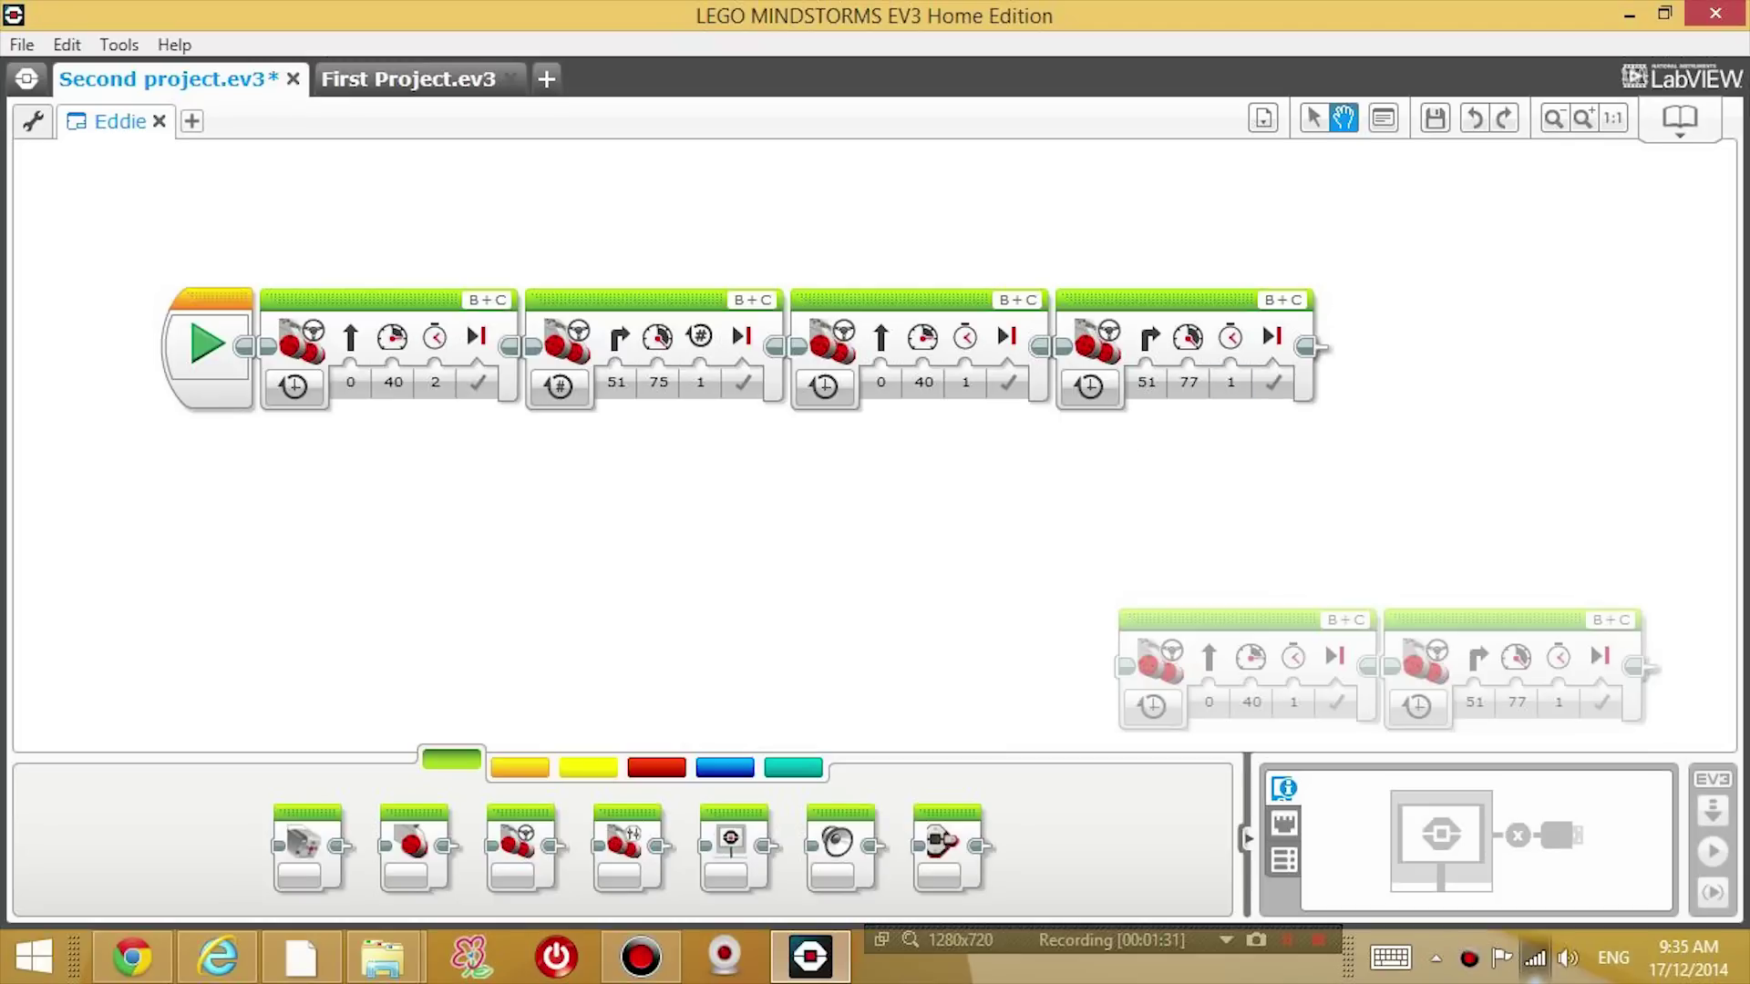
- Box-select and delete the third and fourth move blocks, then show the Flow Control palette
click(1313, 119)
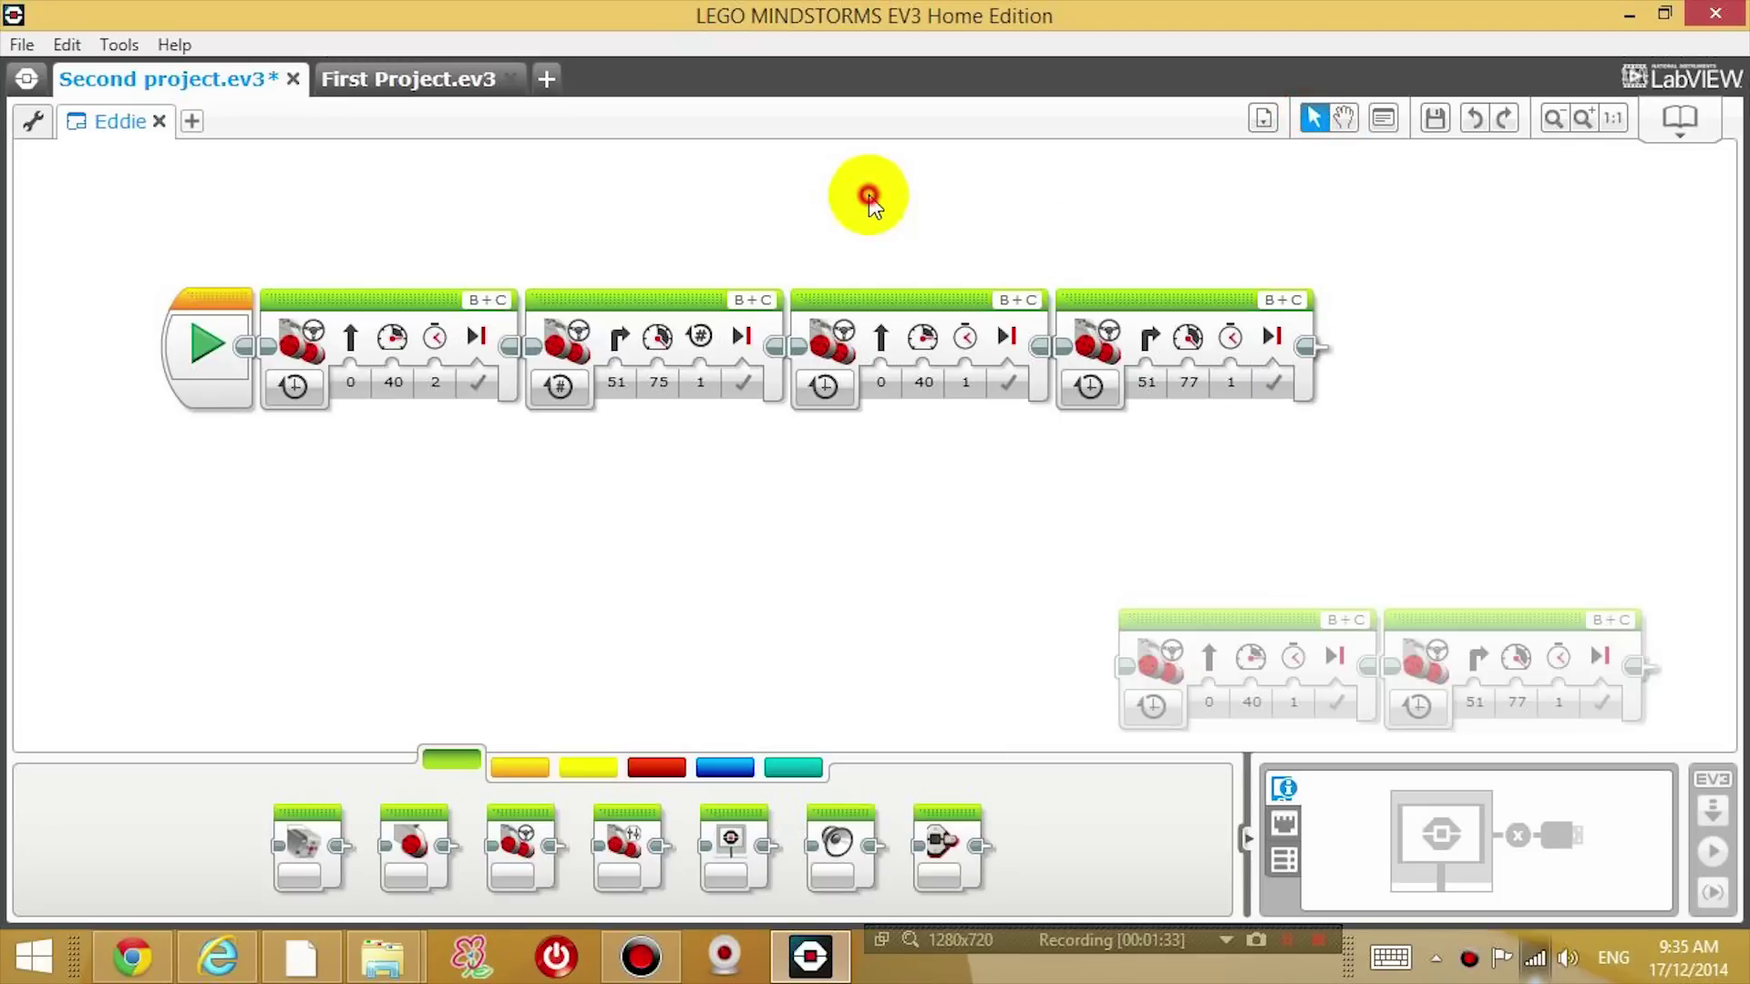
drag(867, 179, 1216, 482)
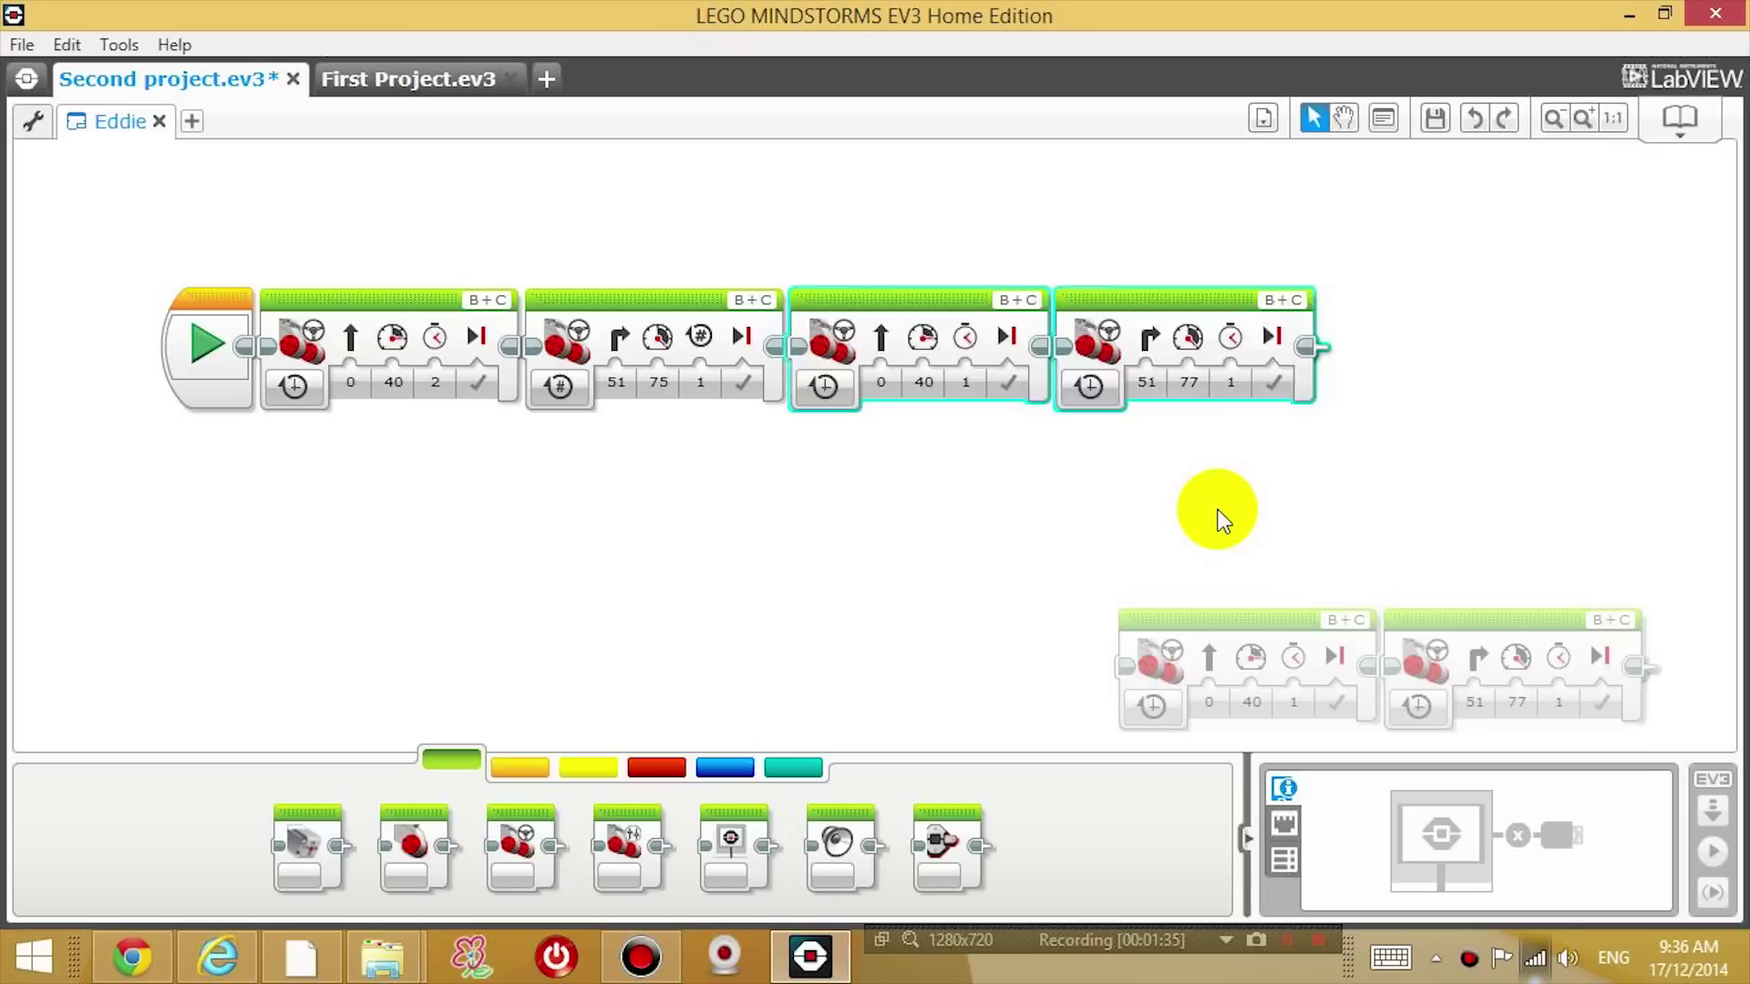
key(Delete)
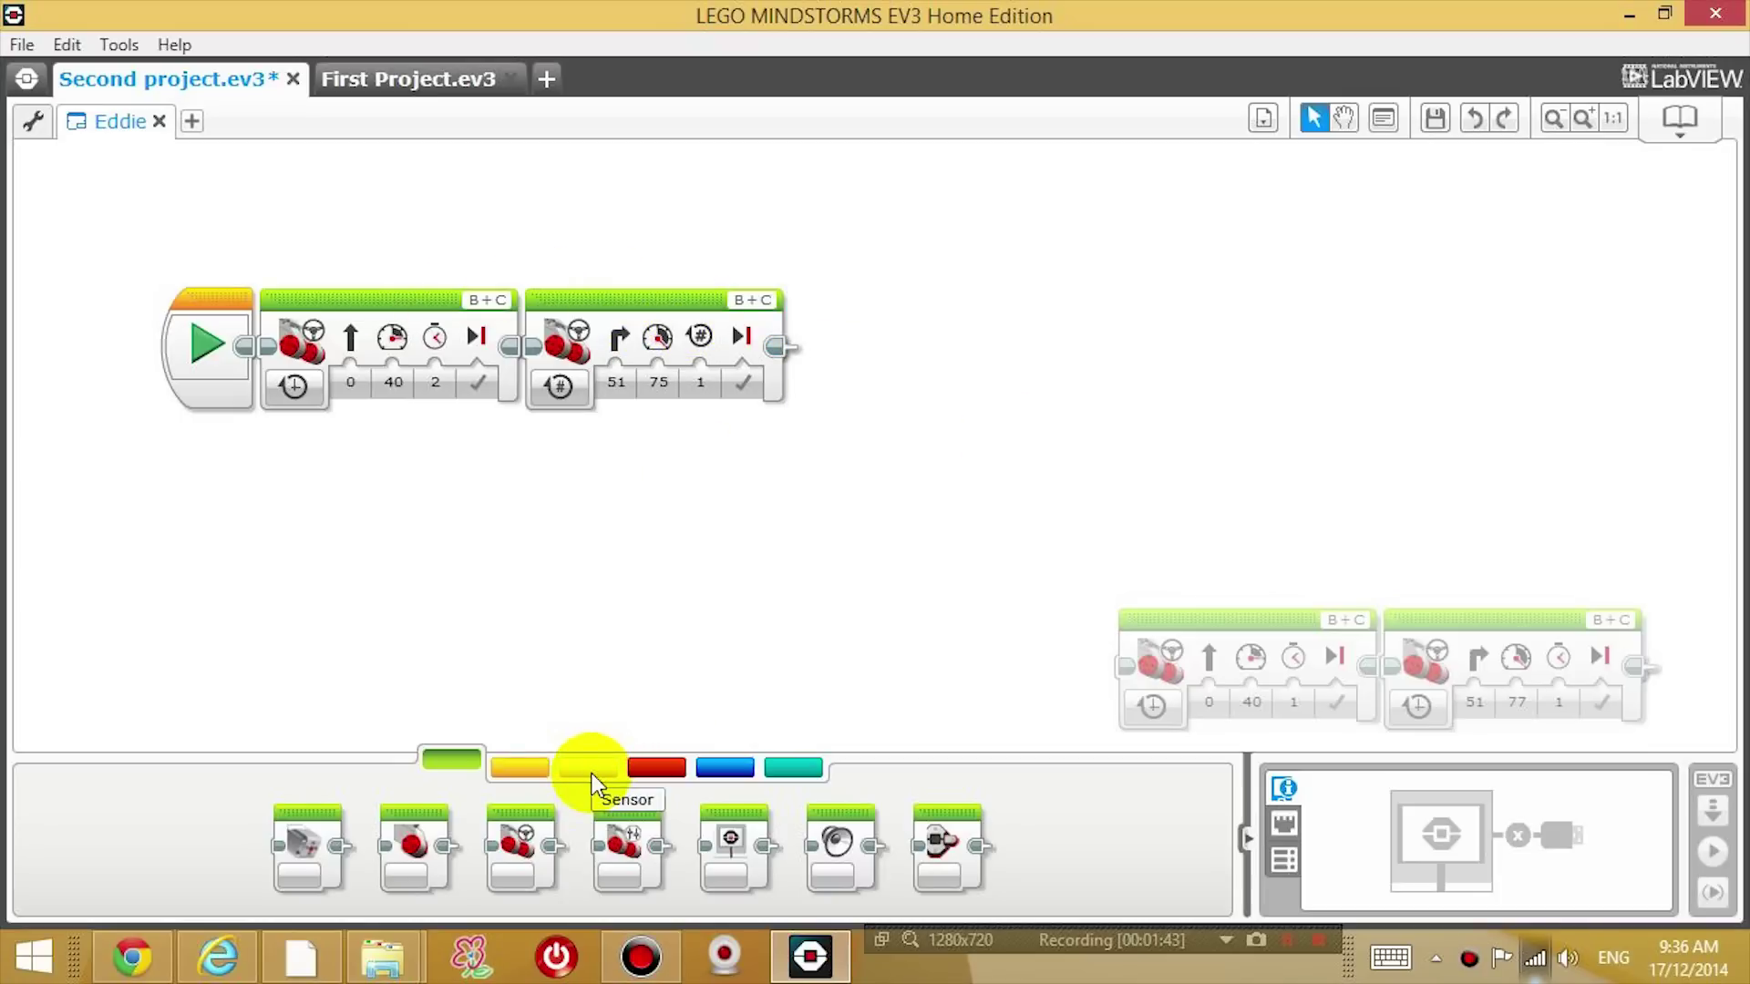
click(514, 767)
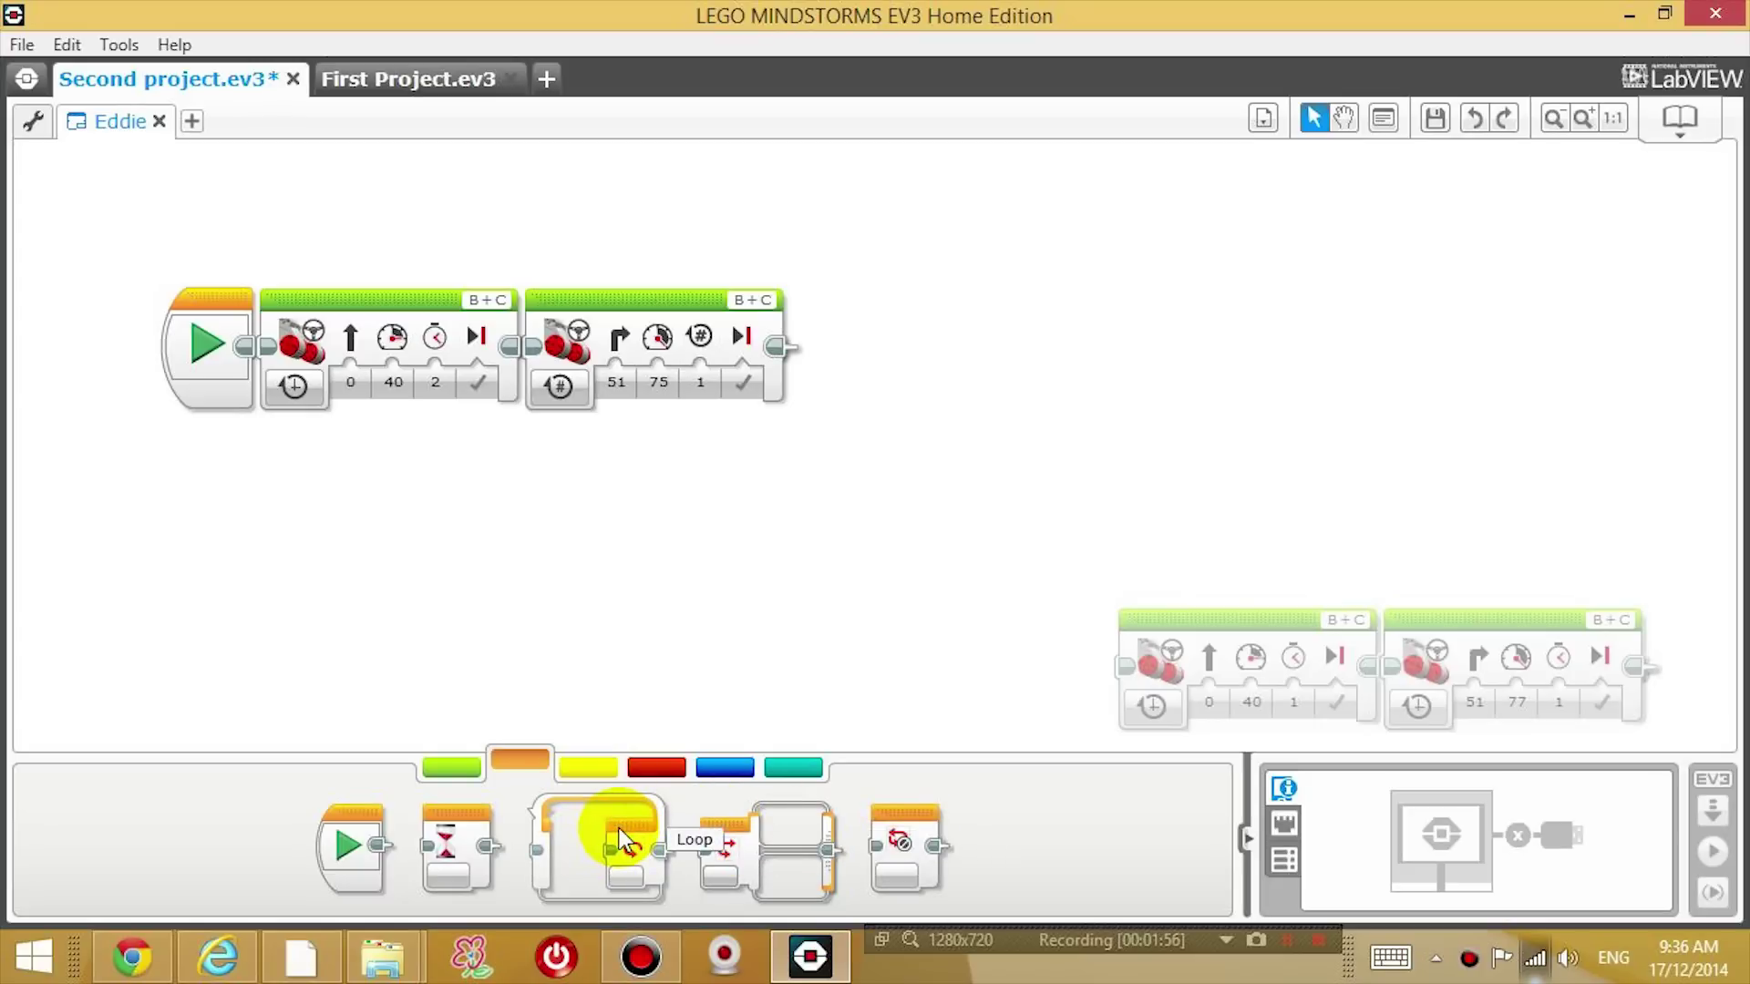
- Place a Loop block after the Start block and move both move-steering blocks into it
mouse_move(622, 837)
mouse_down()
mouse_move(526, 448)
mouse_move(363, 267)
mouse_up()
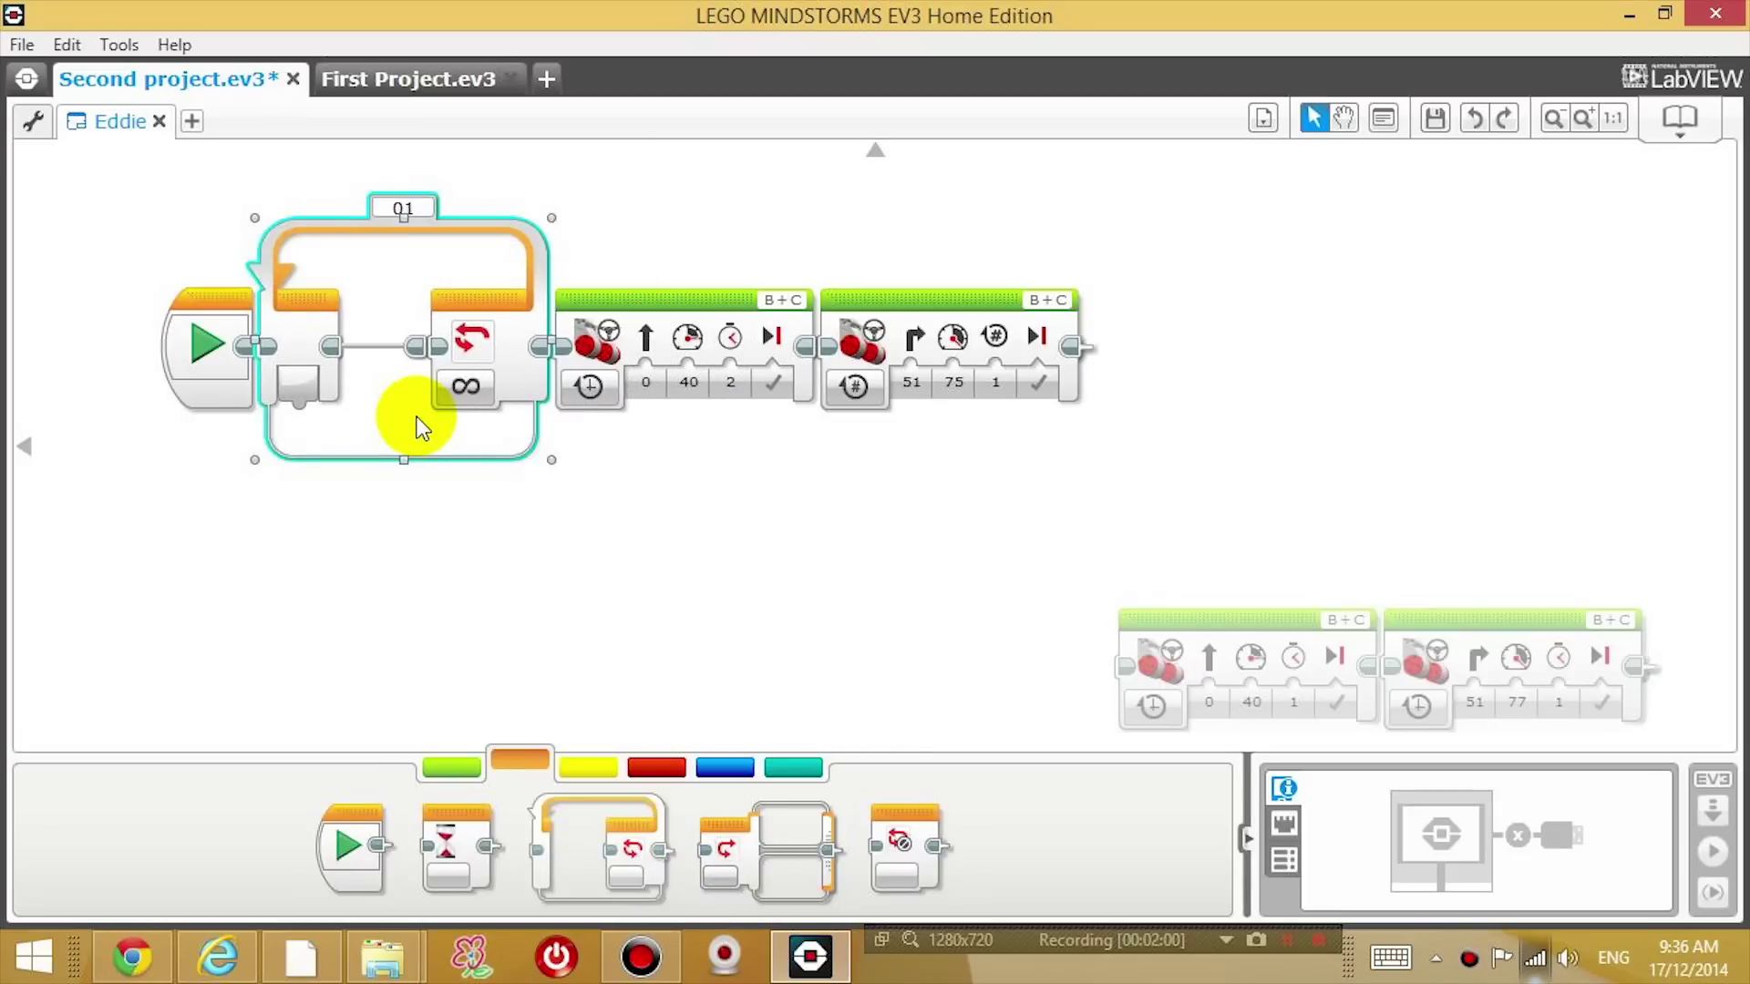
drag(619, 164, 1087, 505)
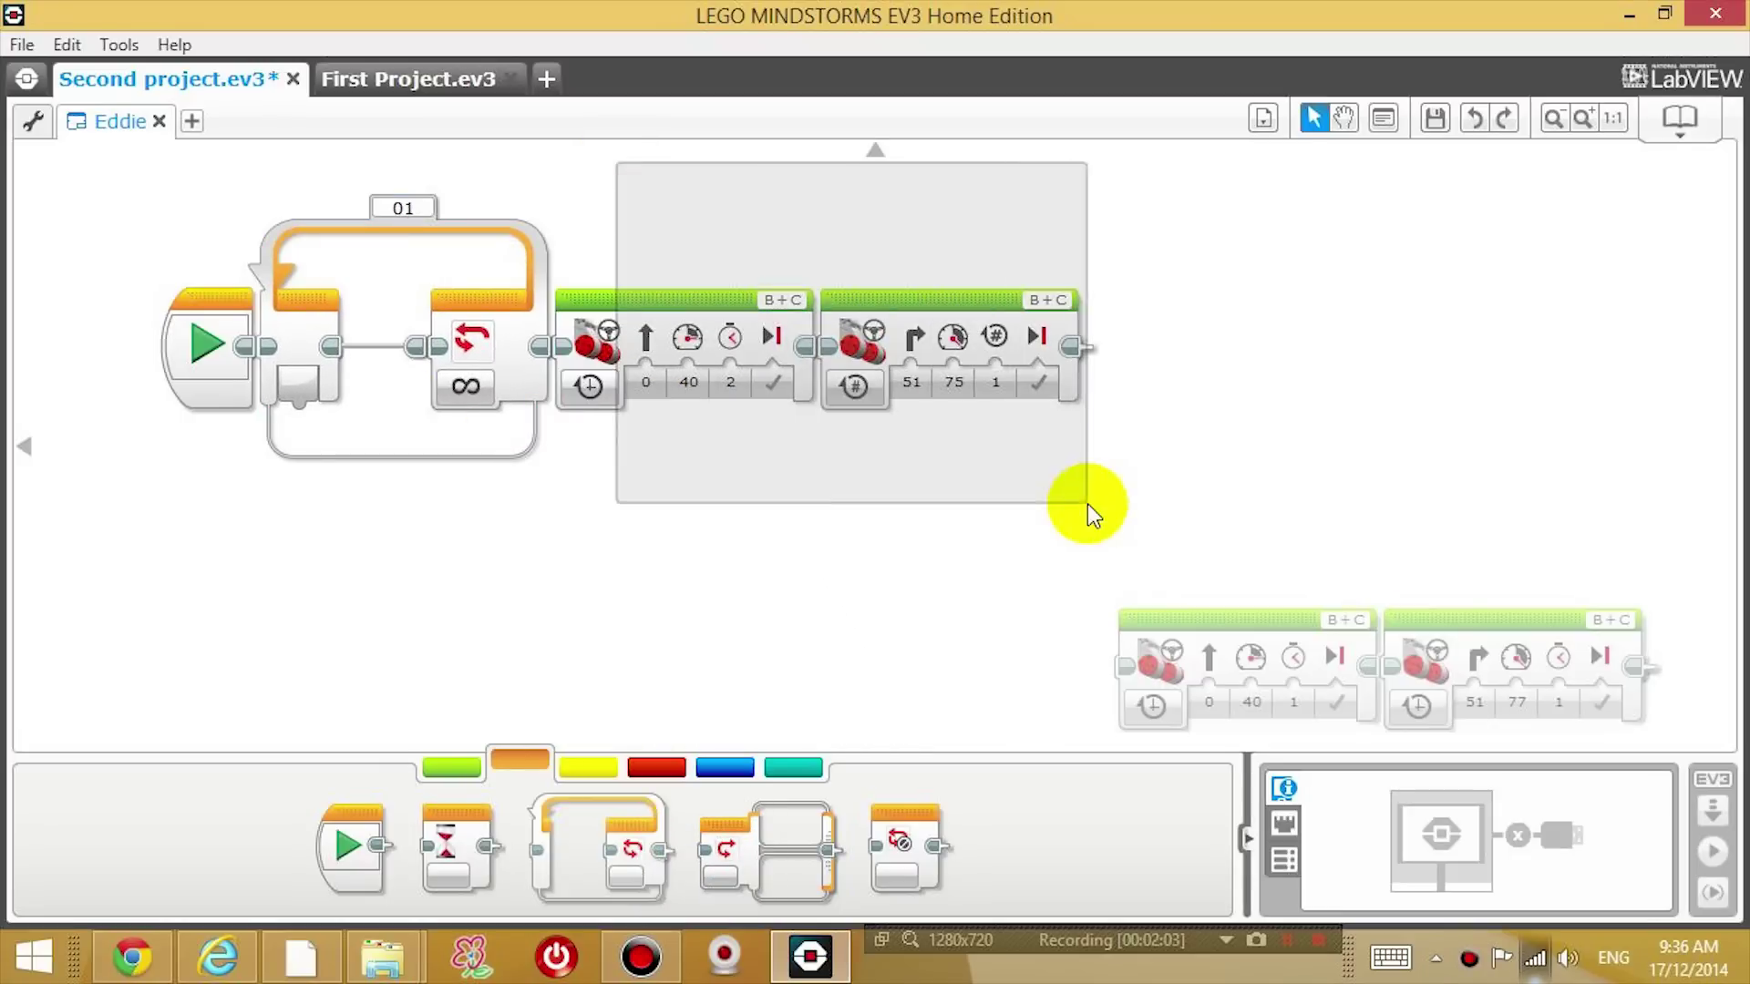
drag(697, 300, 392, 314)
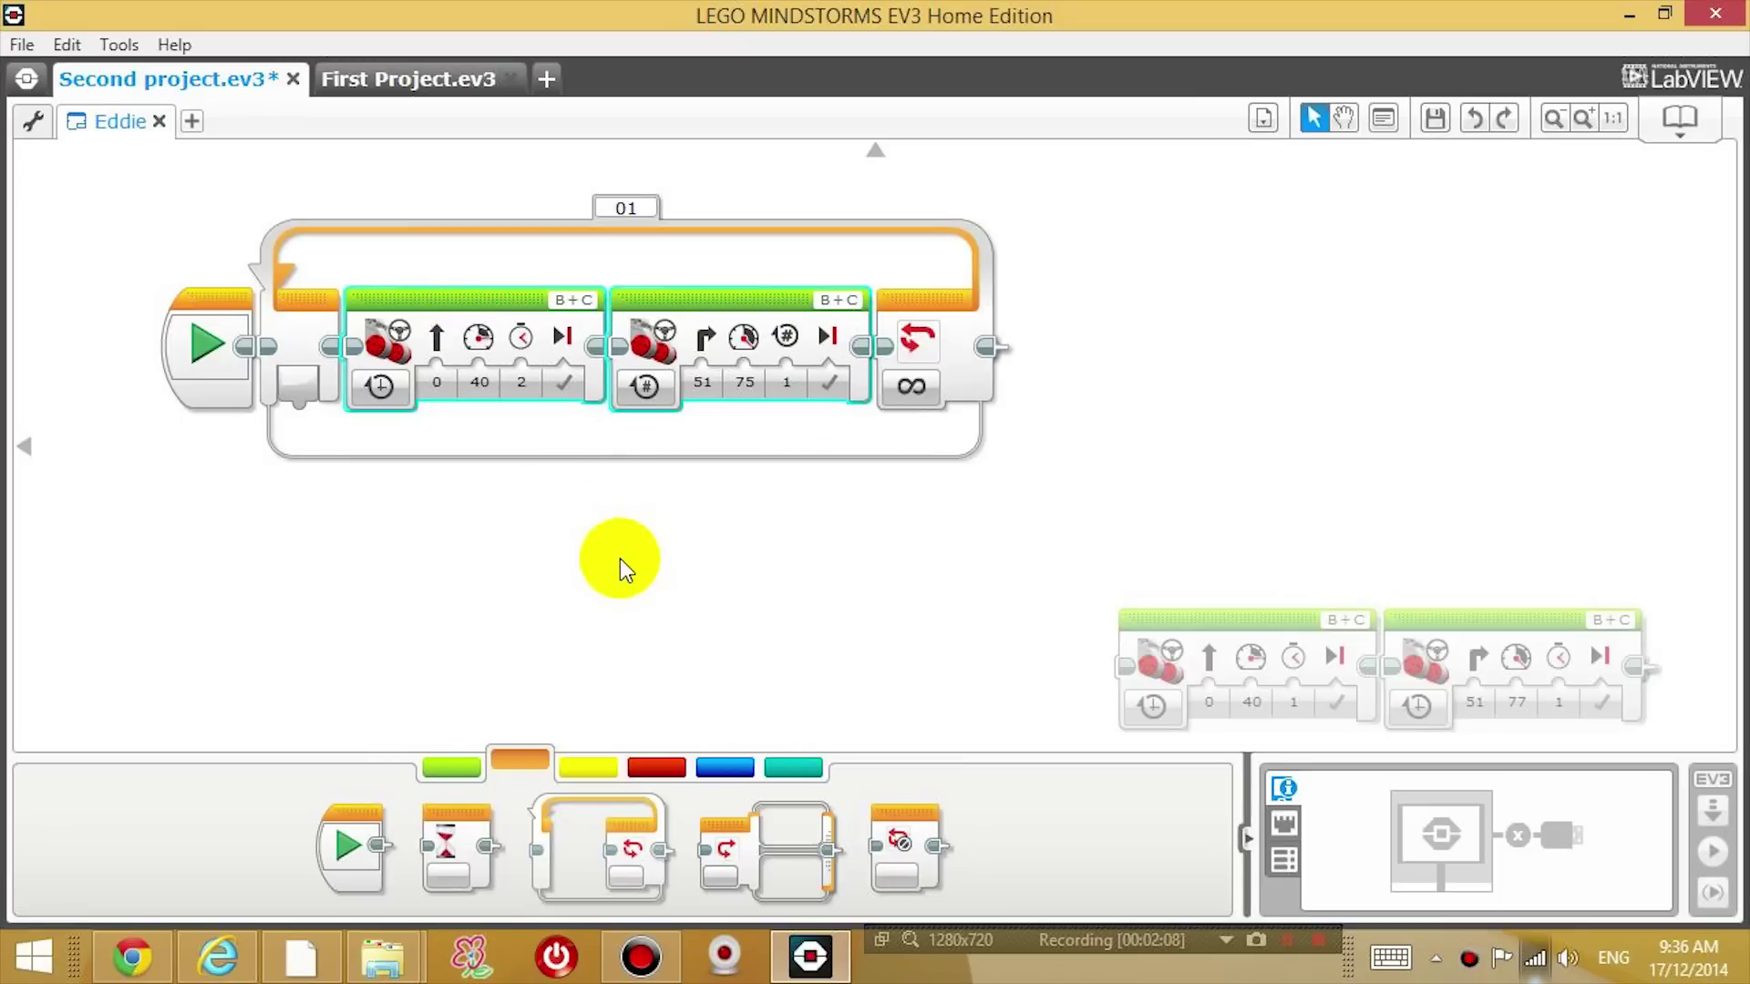
- Open the Unlimited loop's end-condition mode dropdown
click(626, 208)
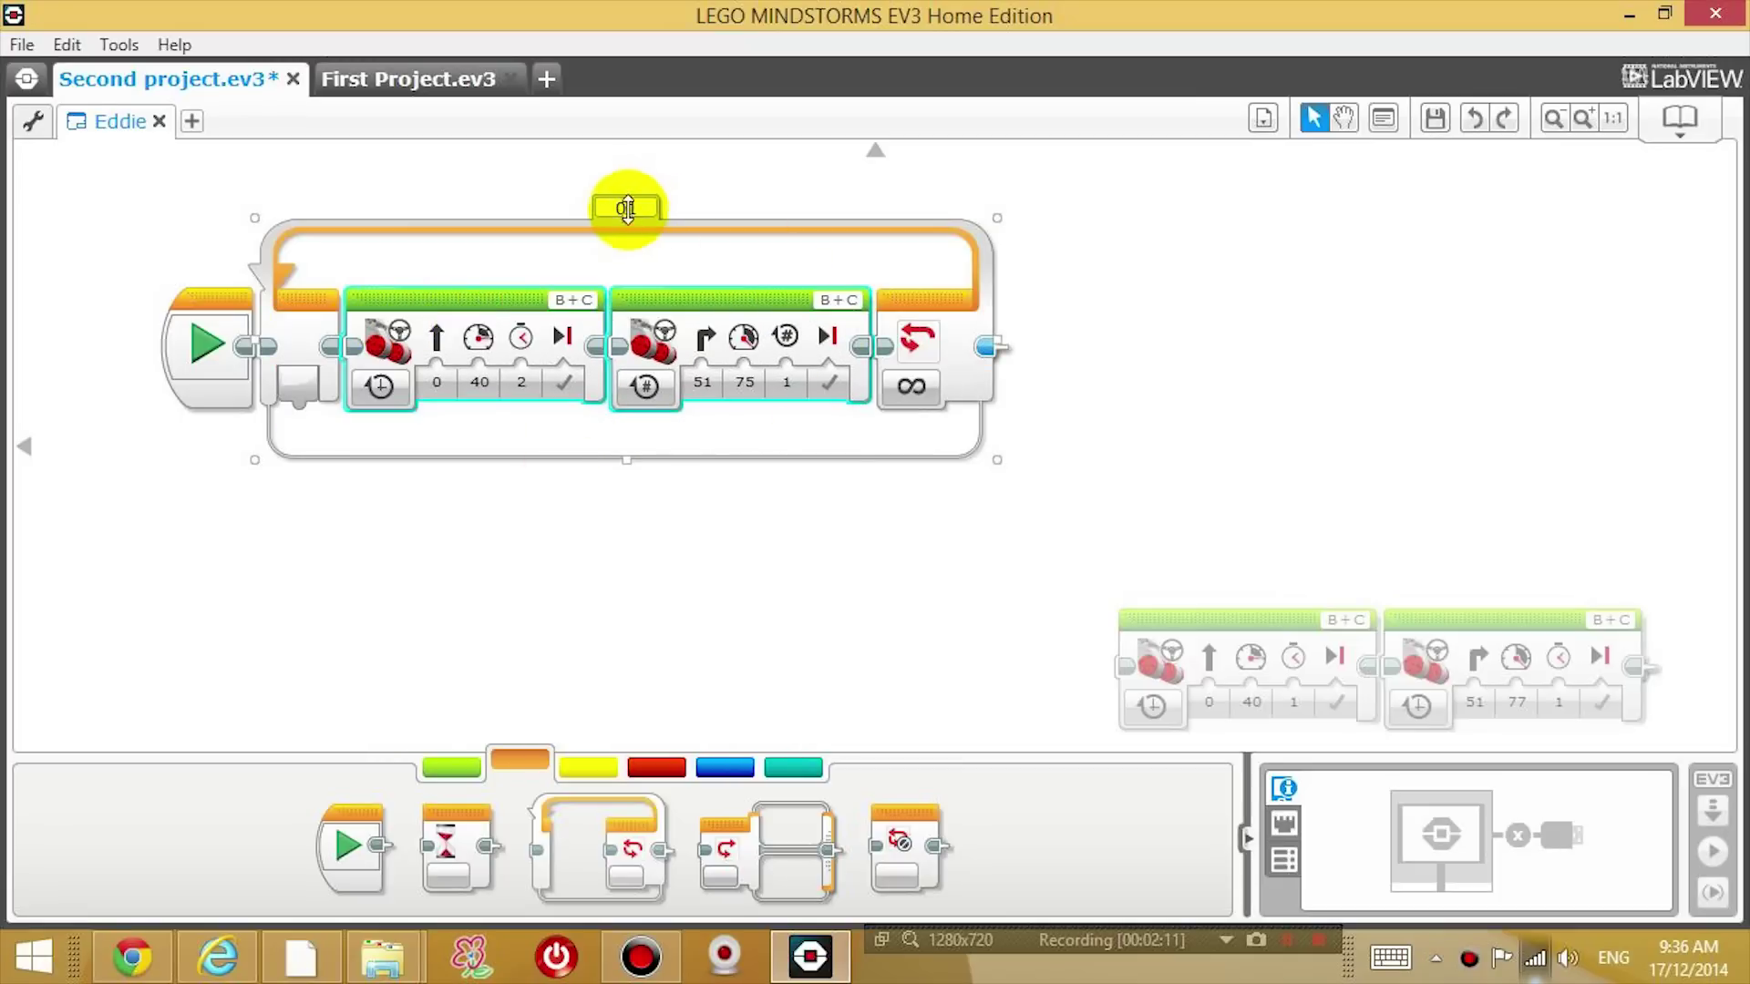
click(915, 388)
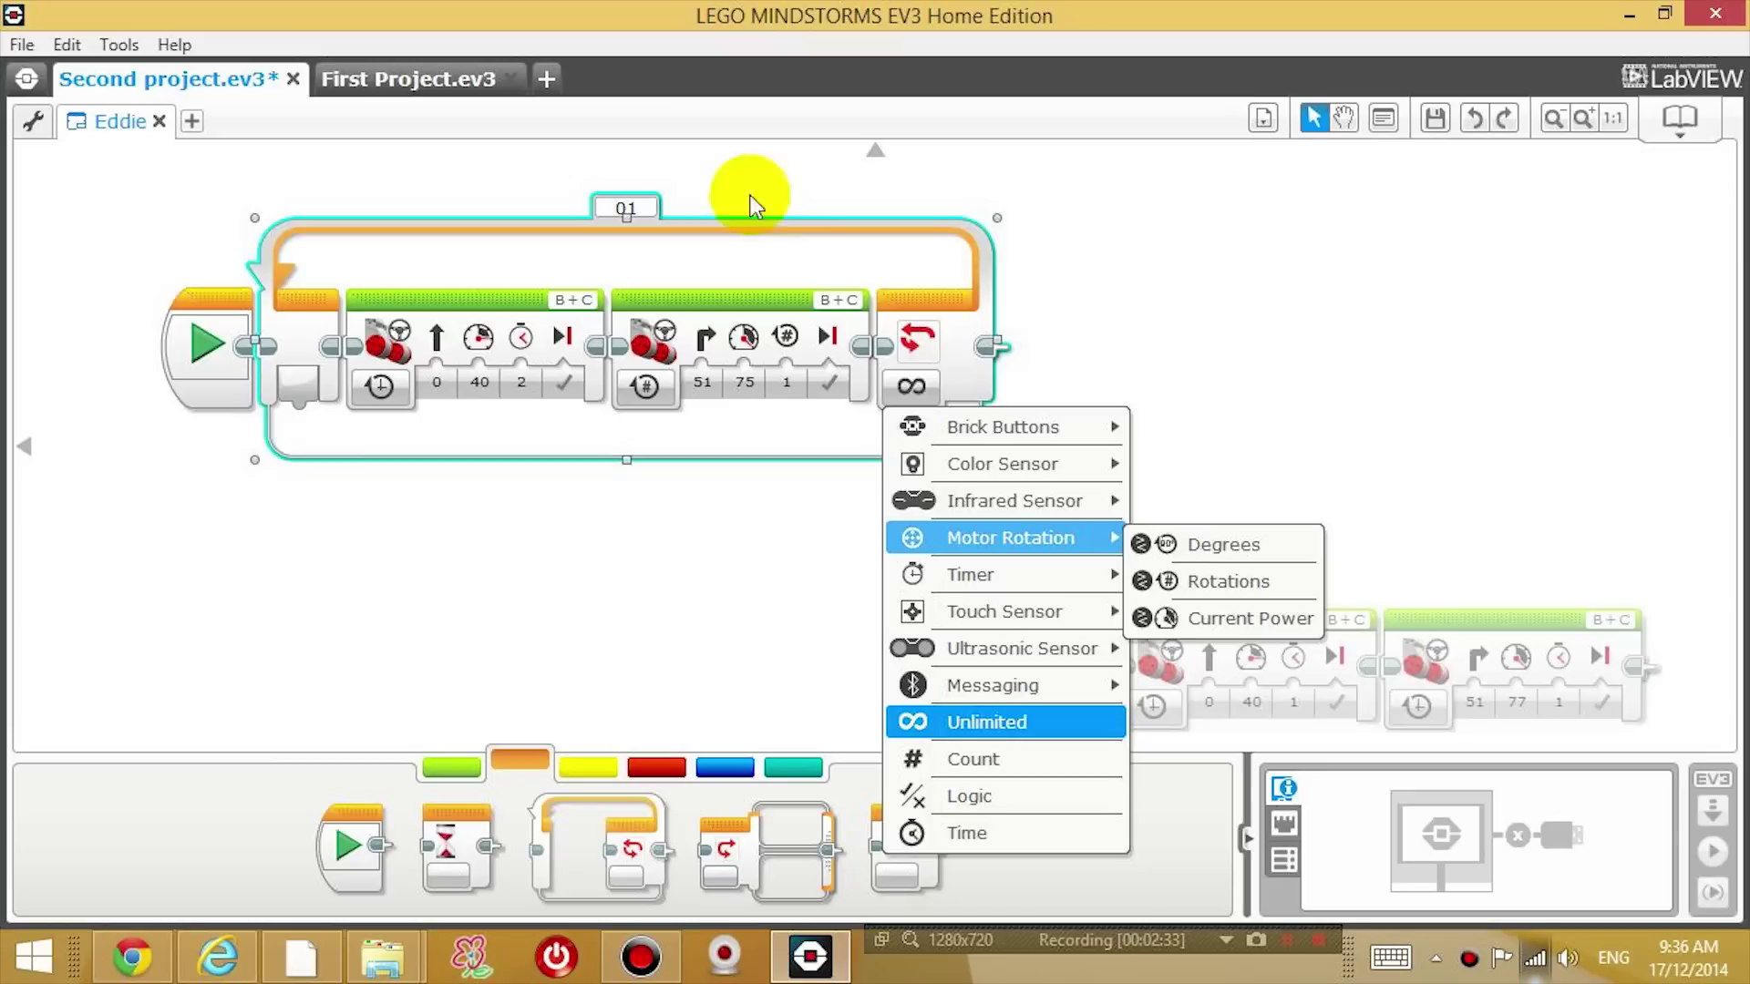
mouse_move(1003, 428)
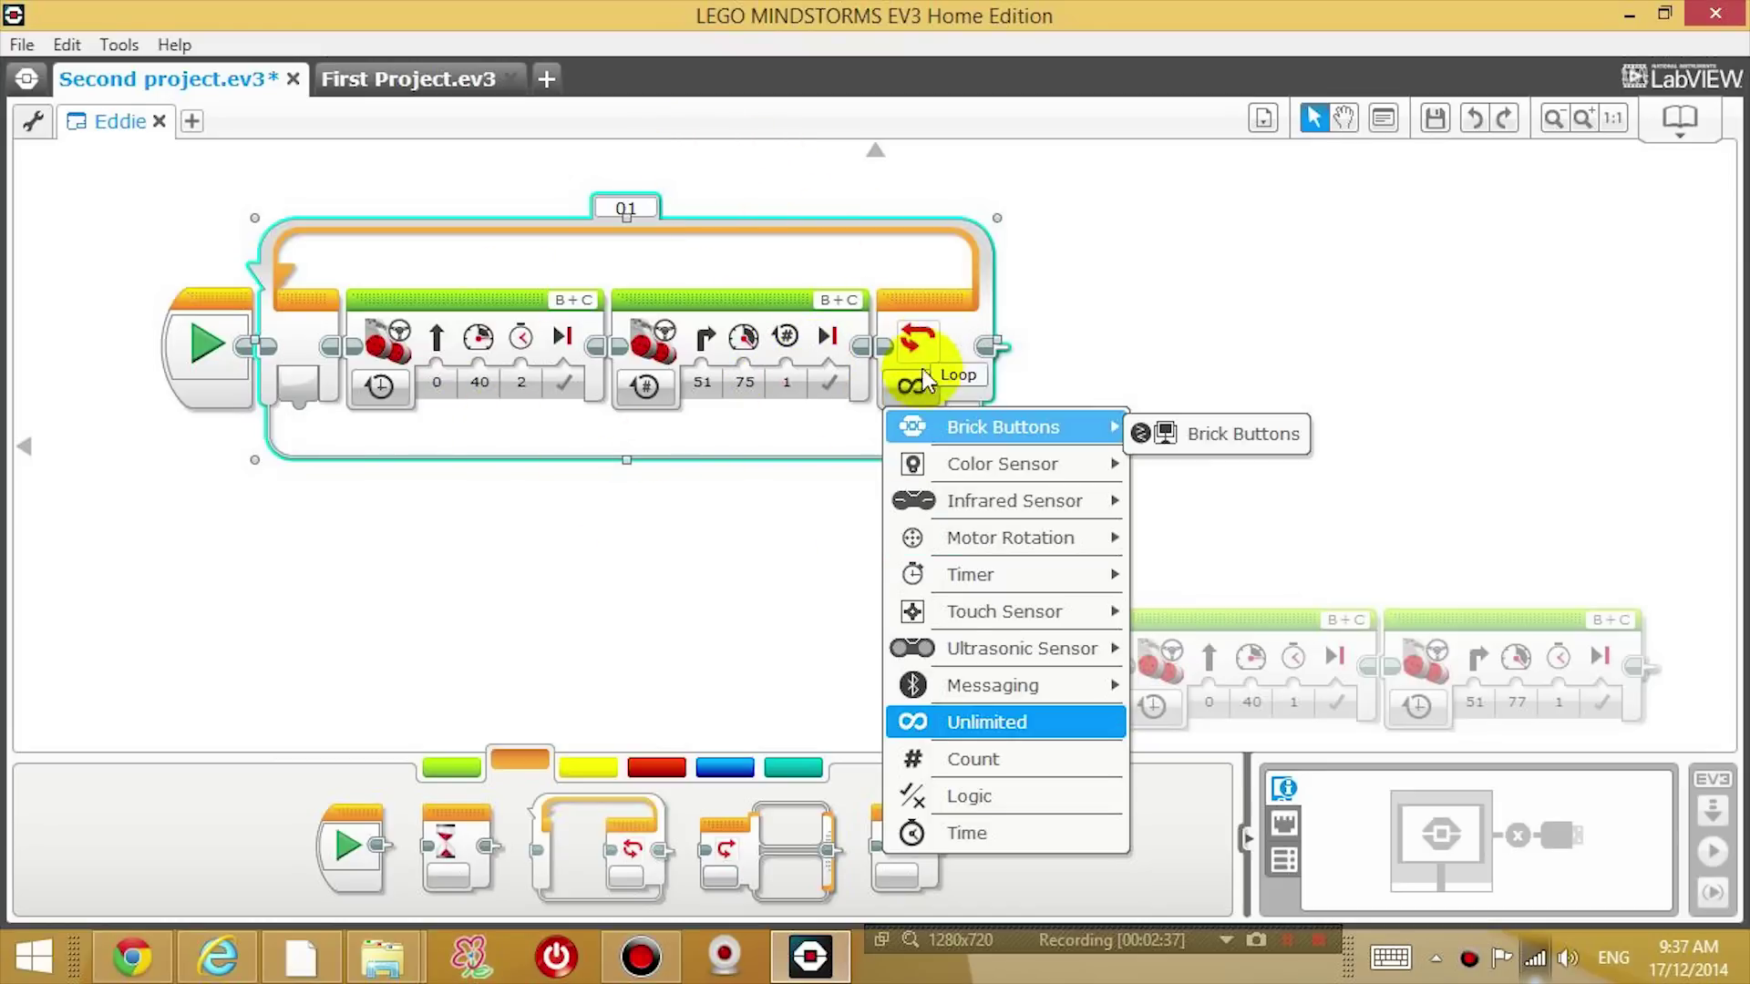
- Try Time mode, then switch the loop to Count mode with count 1 and reopen the mode list
click(978, 837)
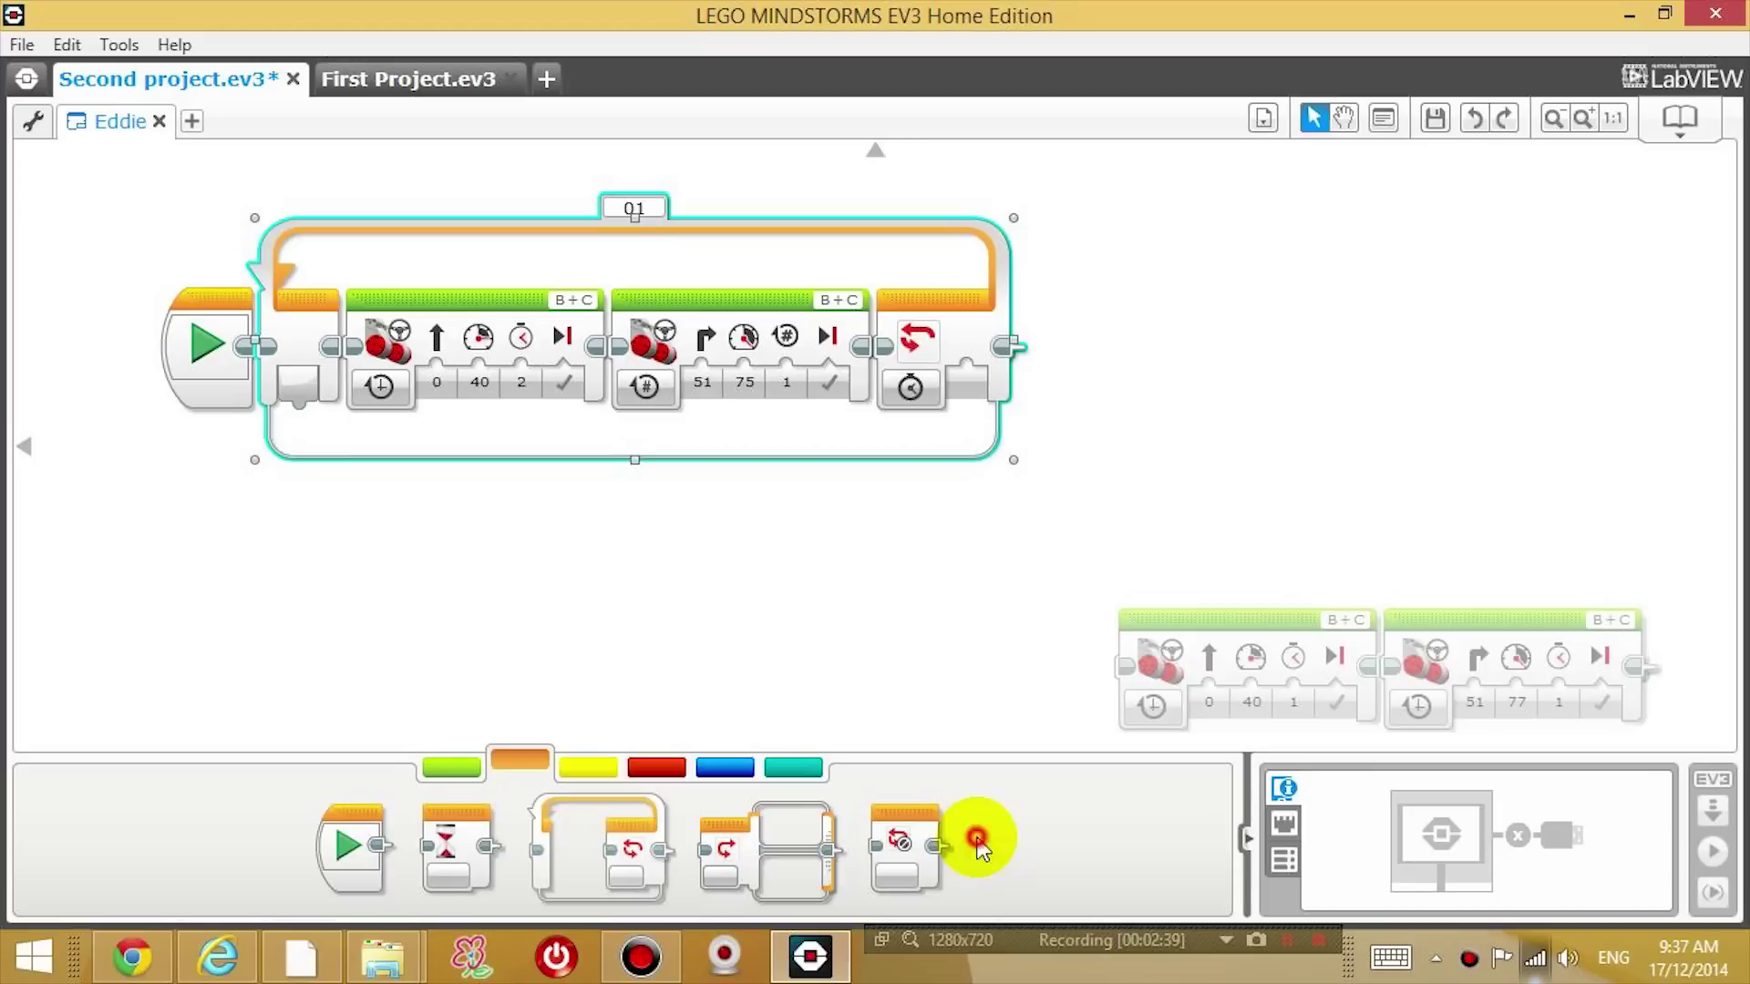
click(967, 383)
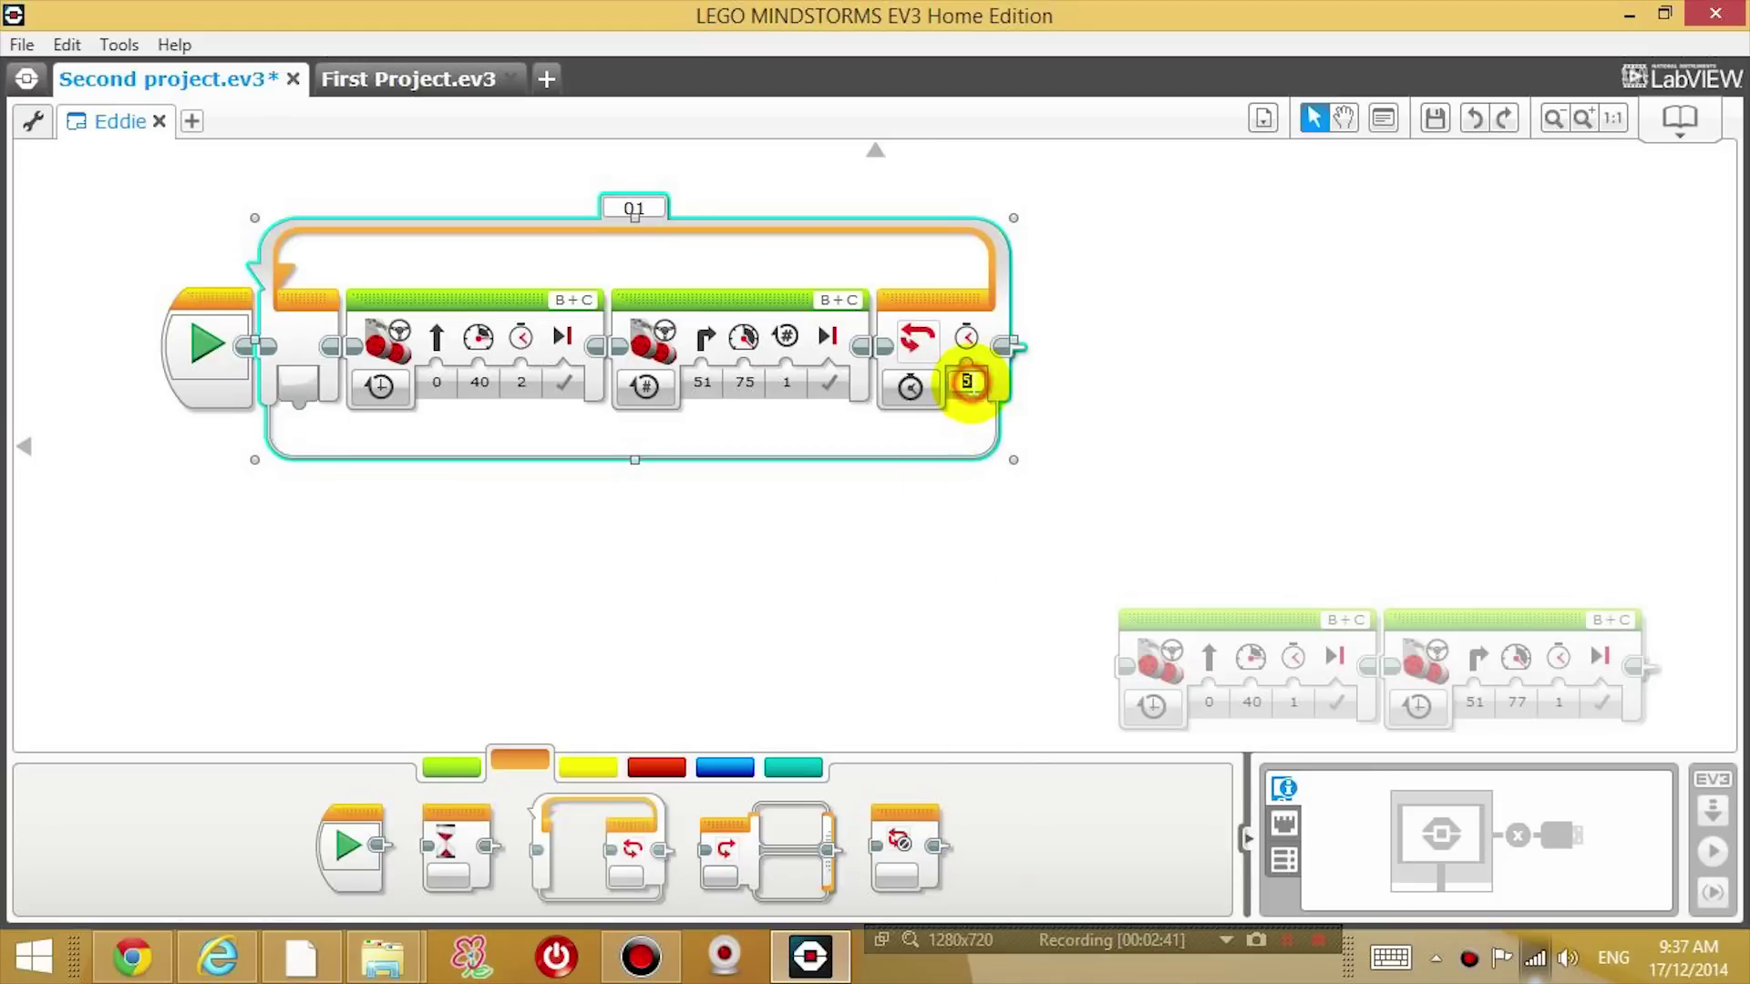
click(917, 383)
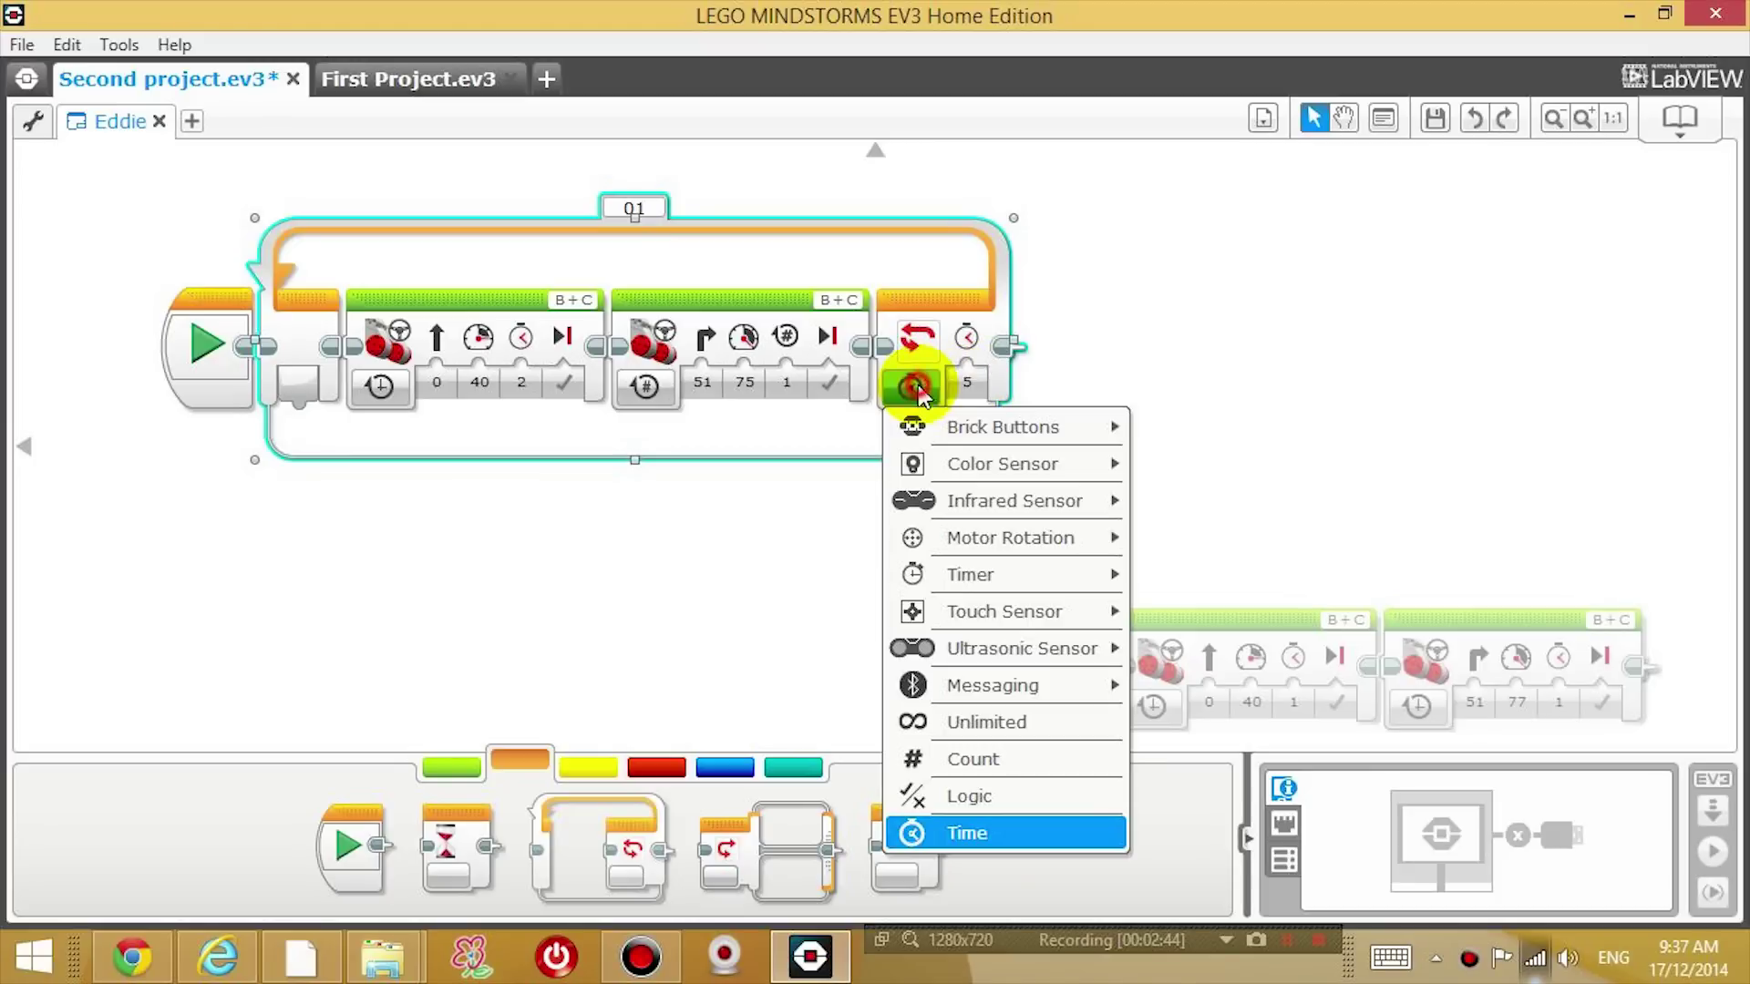
click(1027, 755)
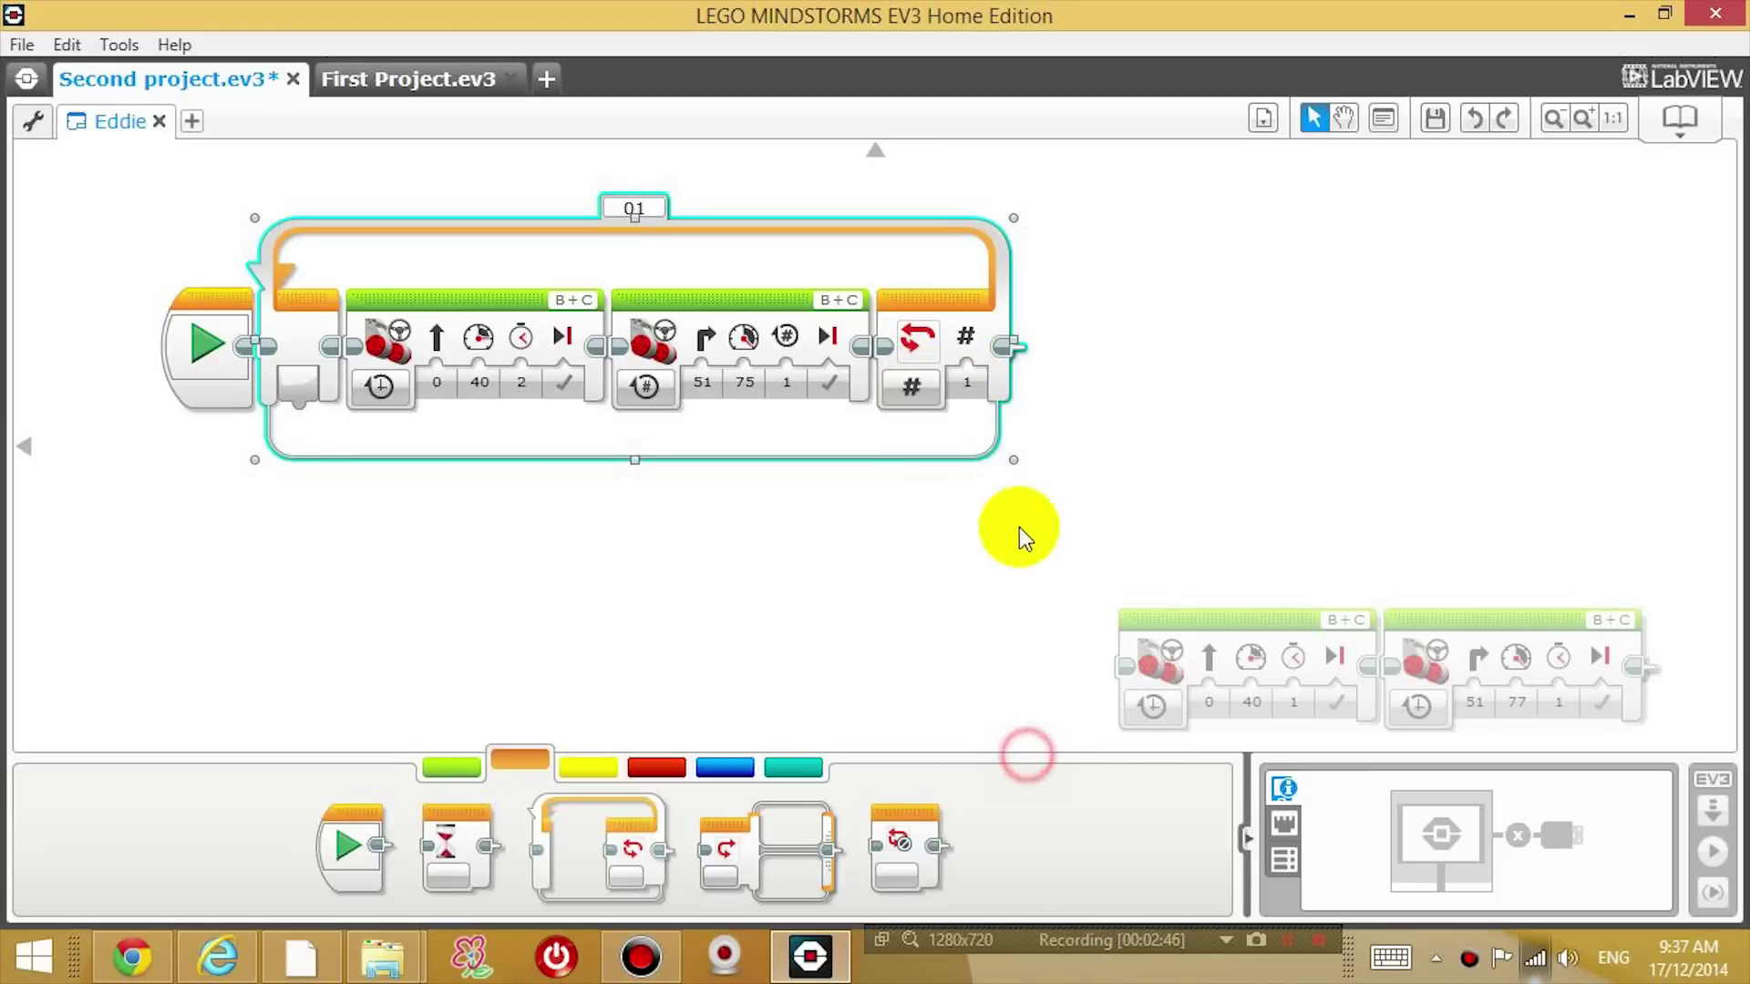
click(968, 384)
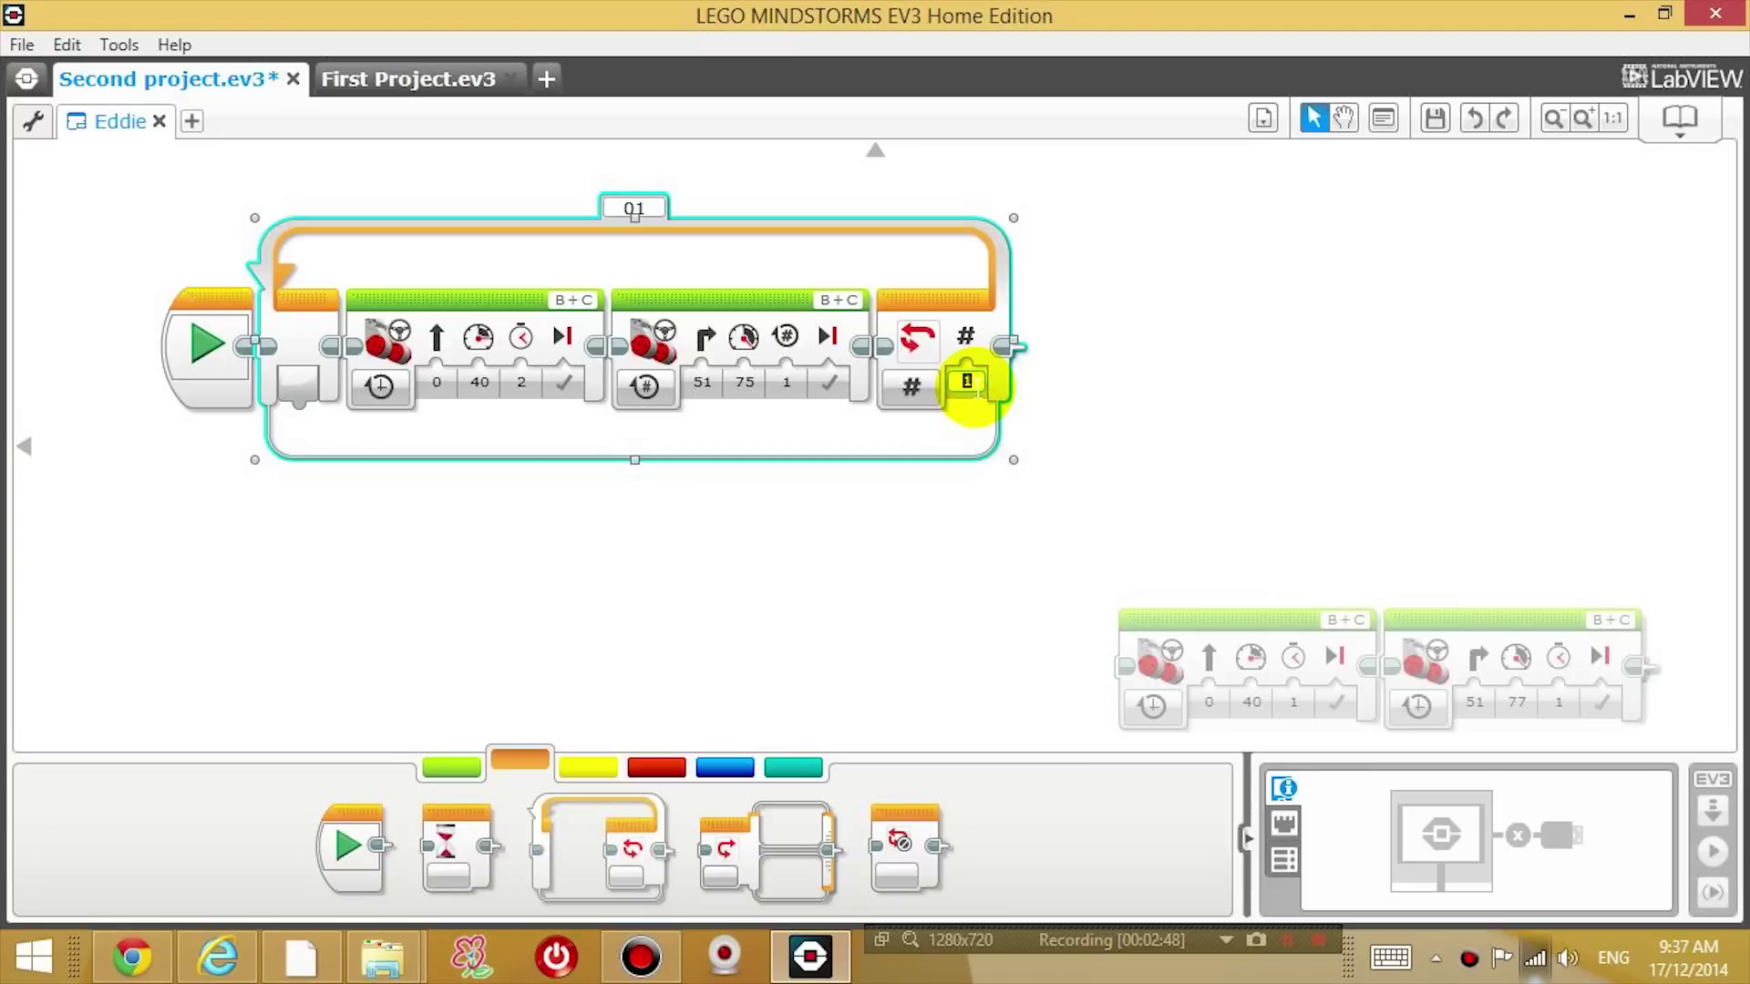
click(965, 384)
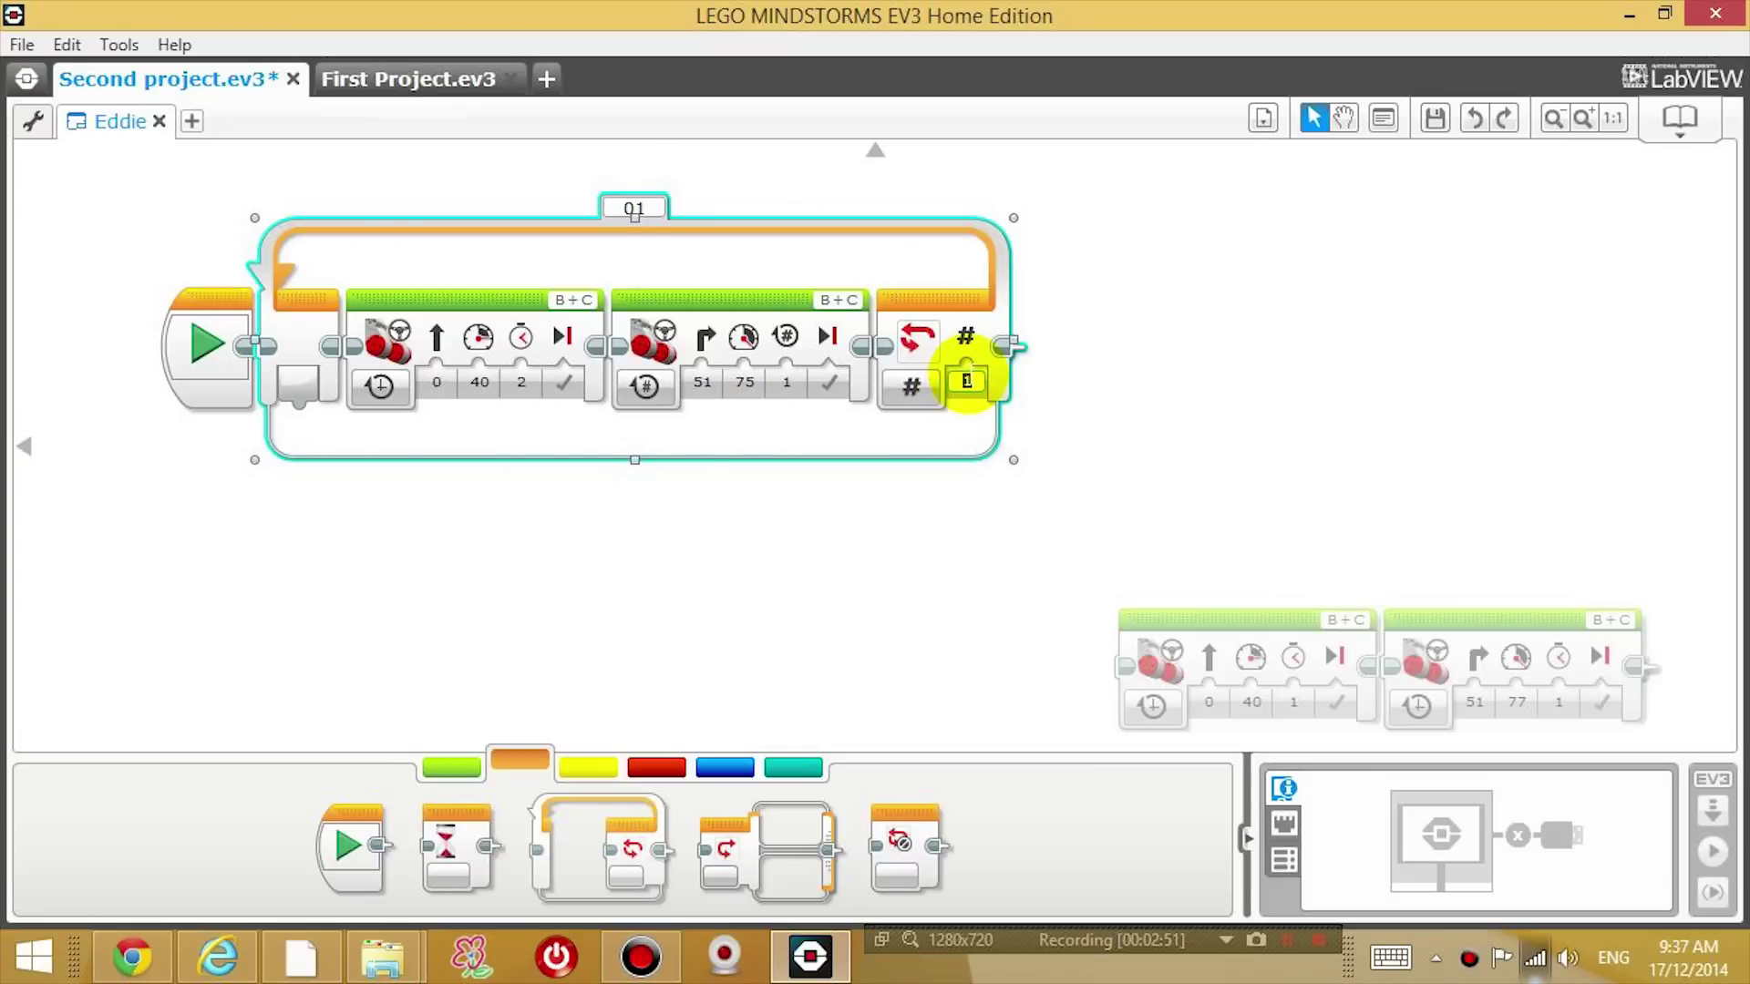
click(913, 387)
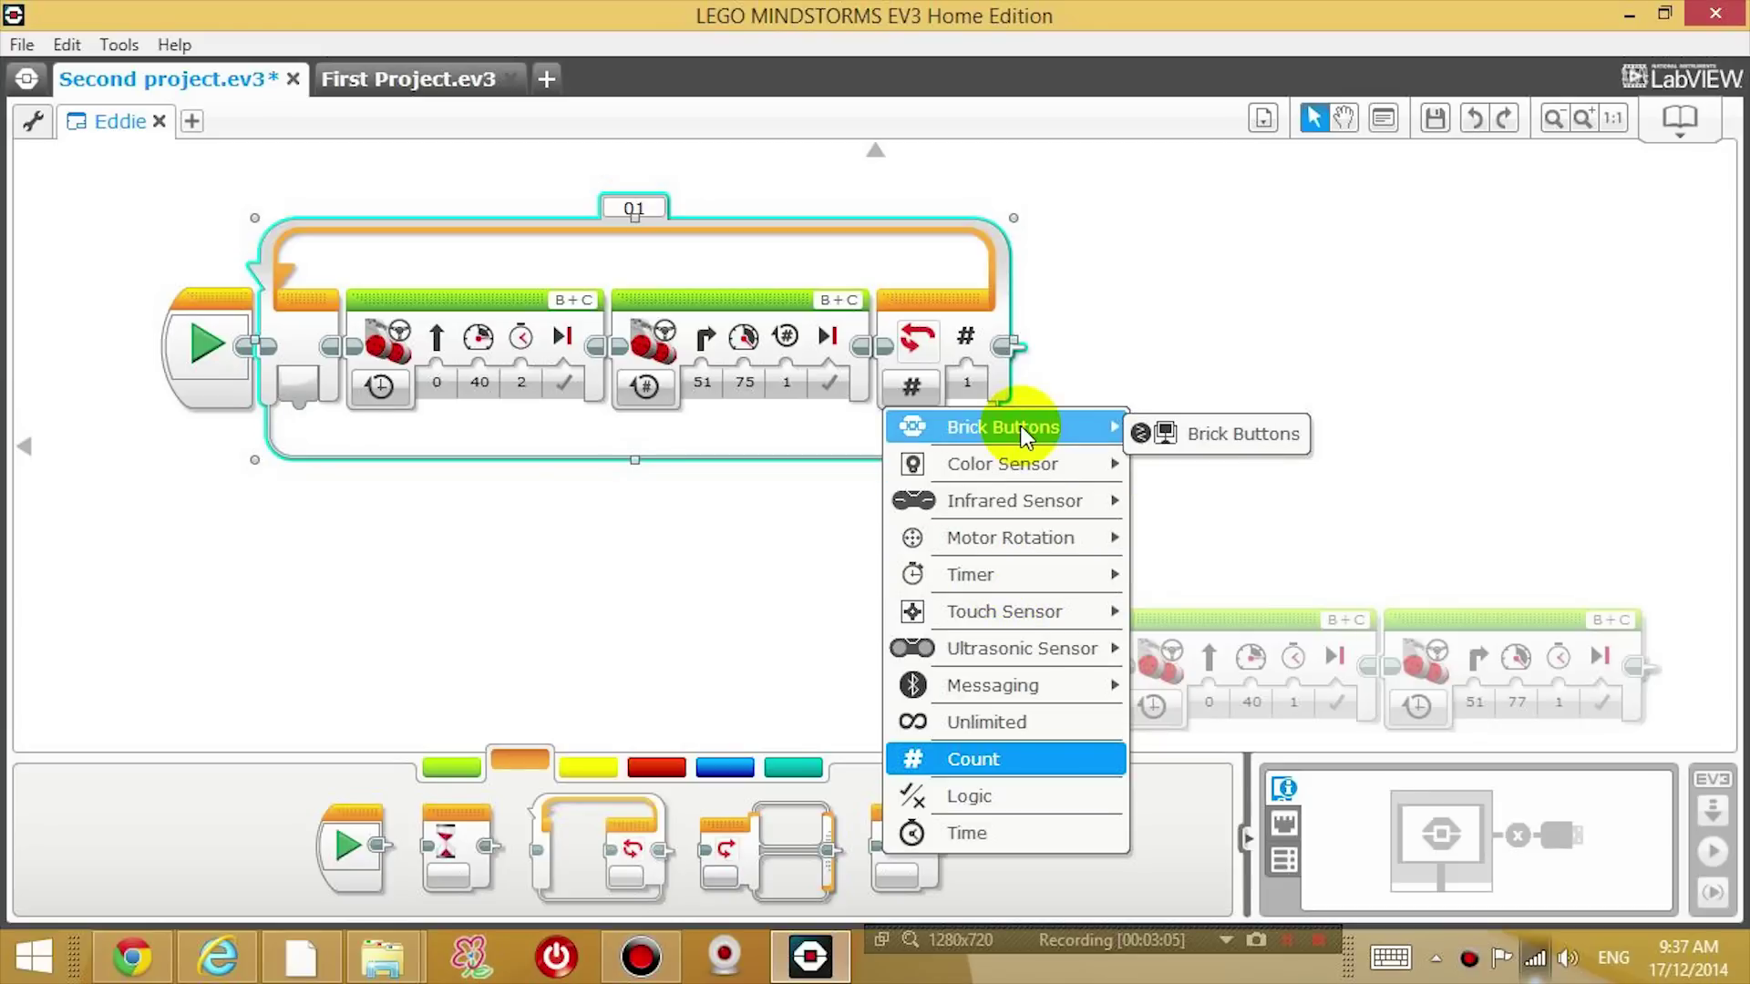
mouse_move(1022, 649)
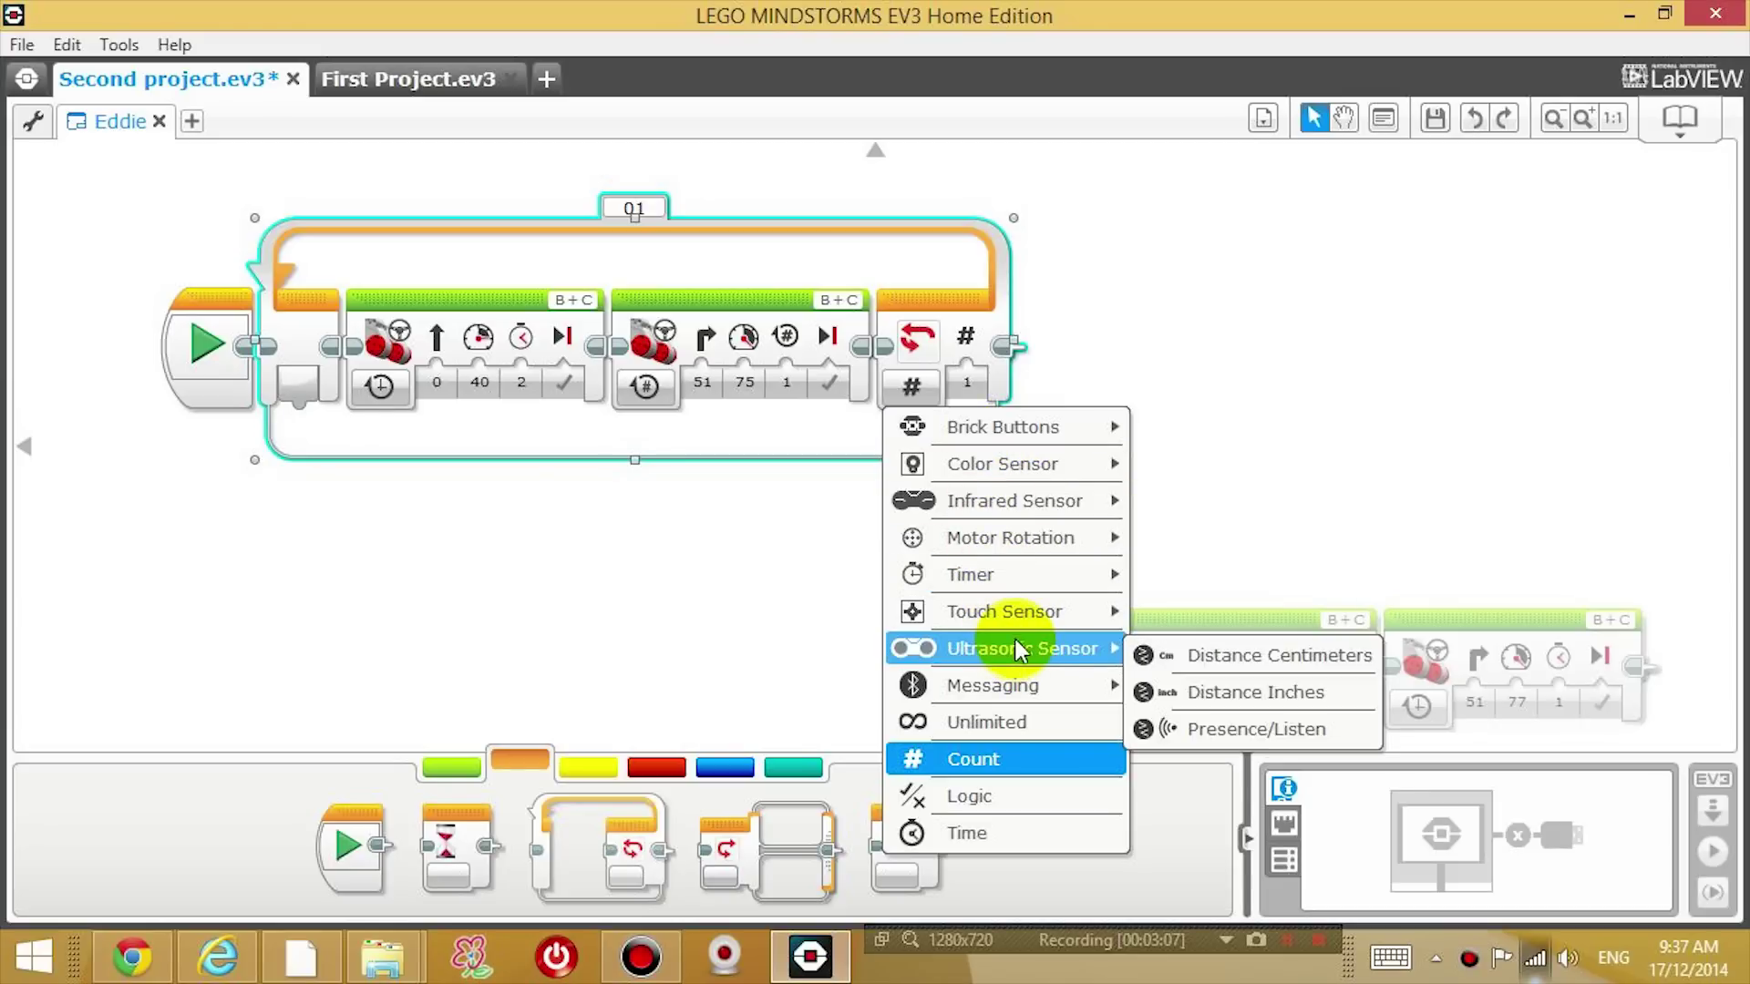
- Set the loop to end on Touch Sensor > Compare > State and reopen the mode list
click(1169, 612)
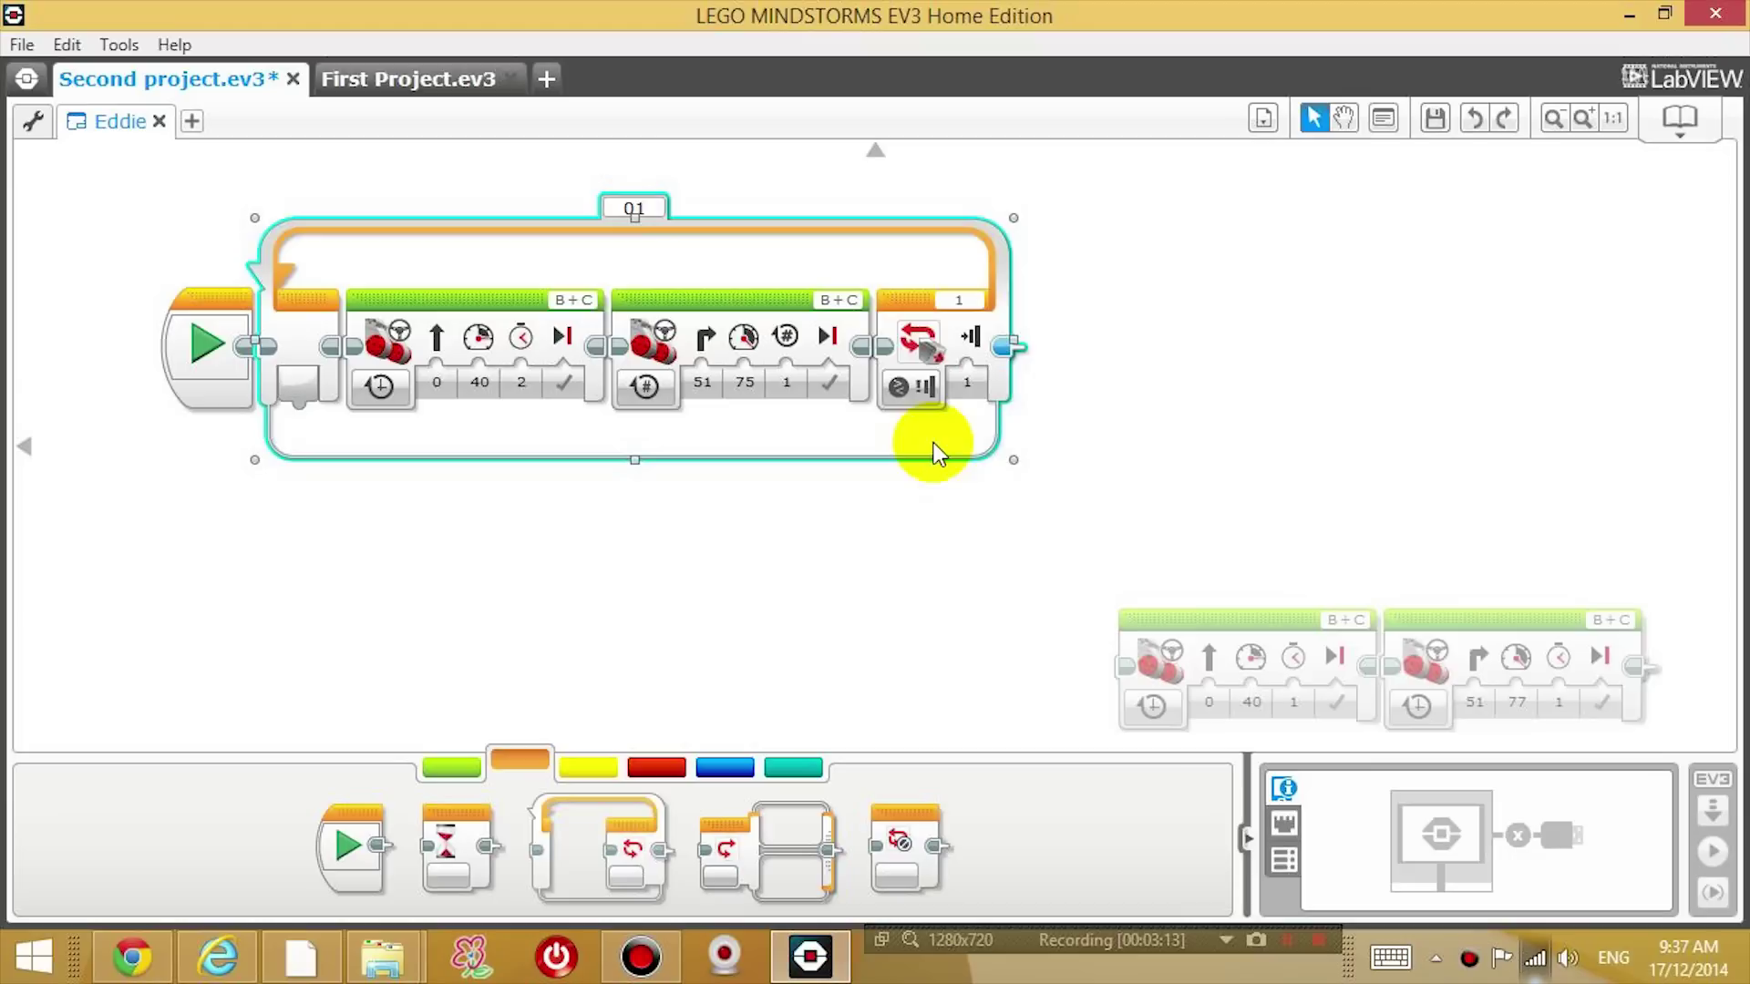
click(910, 384)
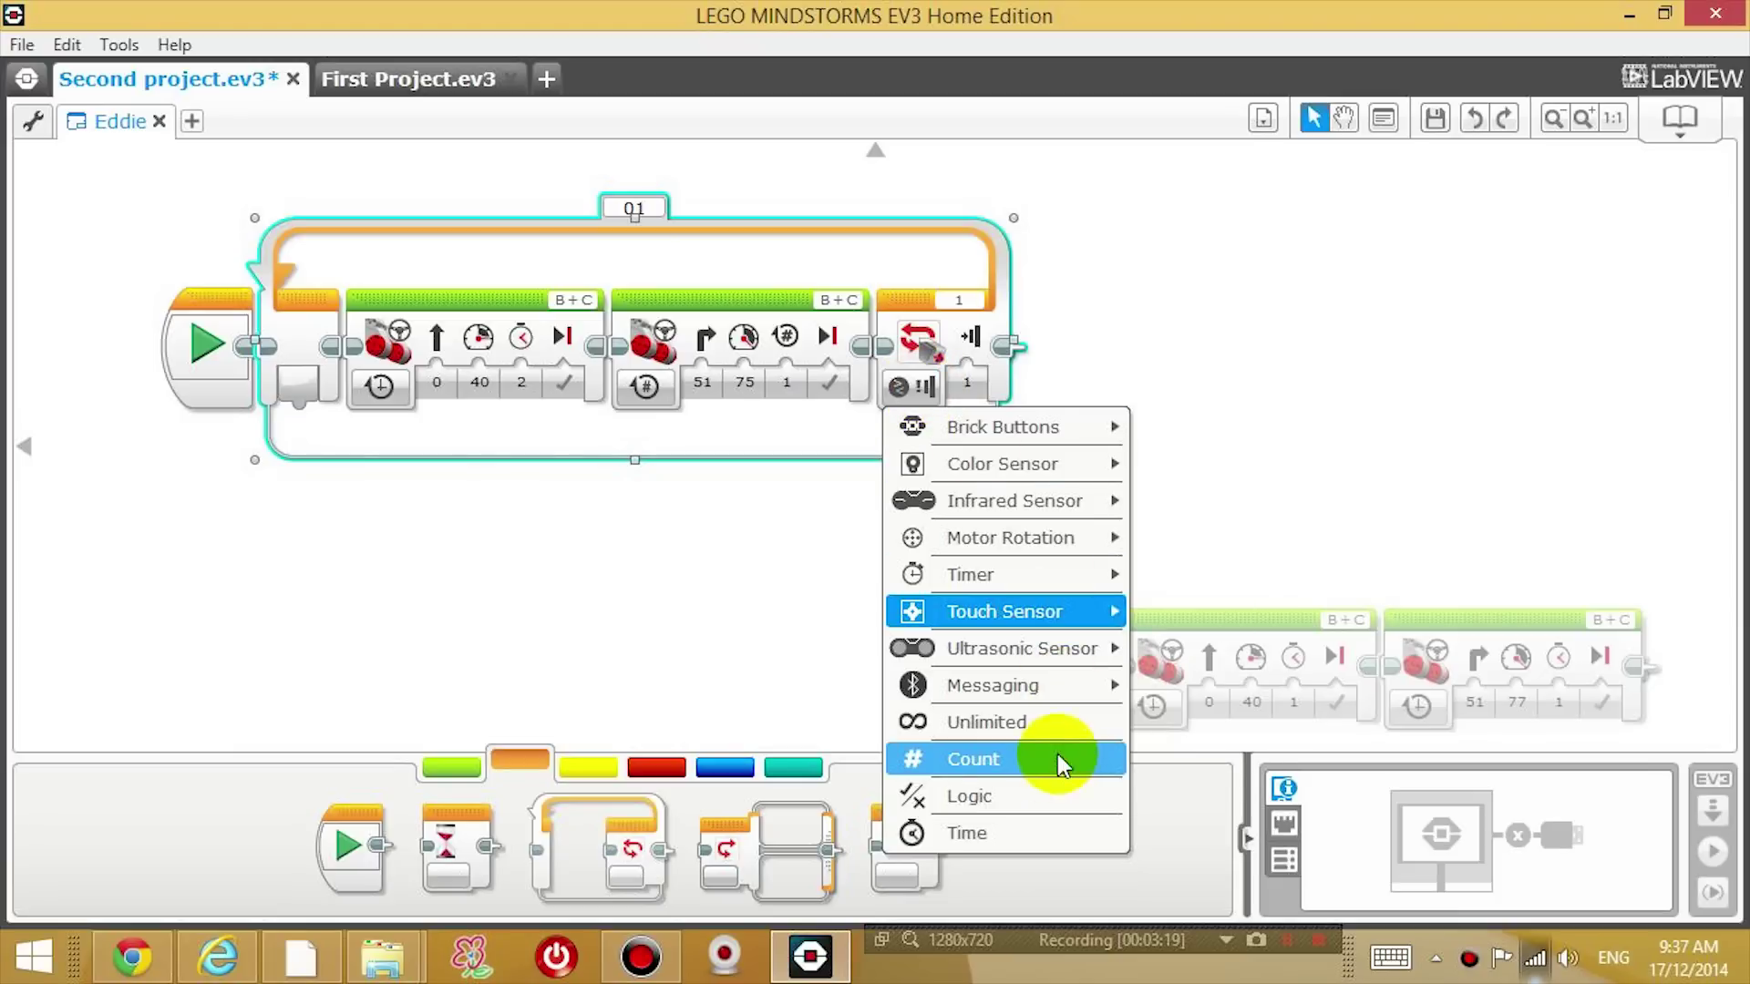
- Switch the loop back to Count mode with 4 repetitions and deselect it
click(1002, 765)
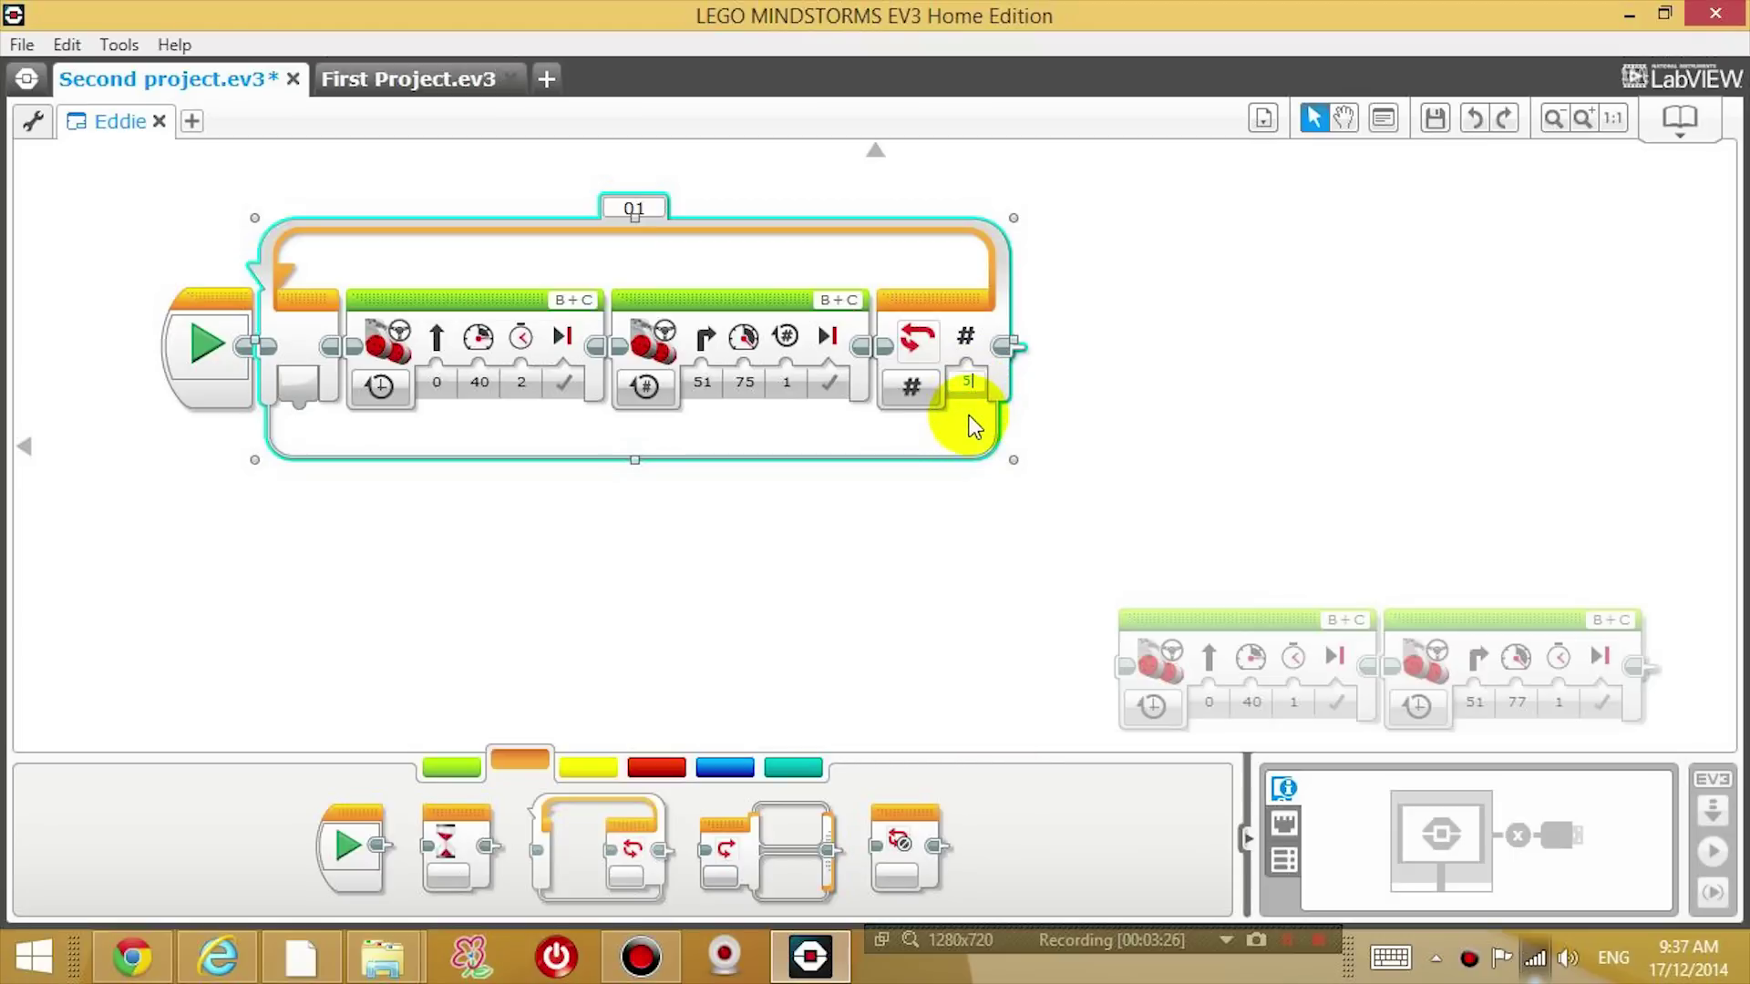
text(5)
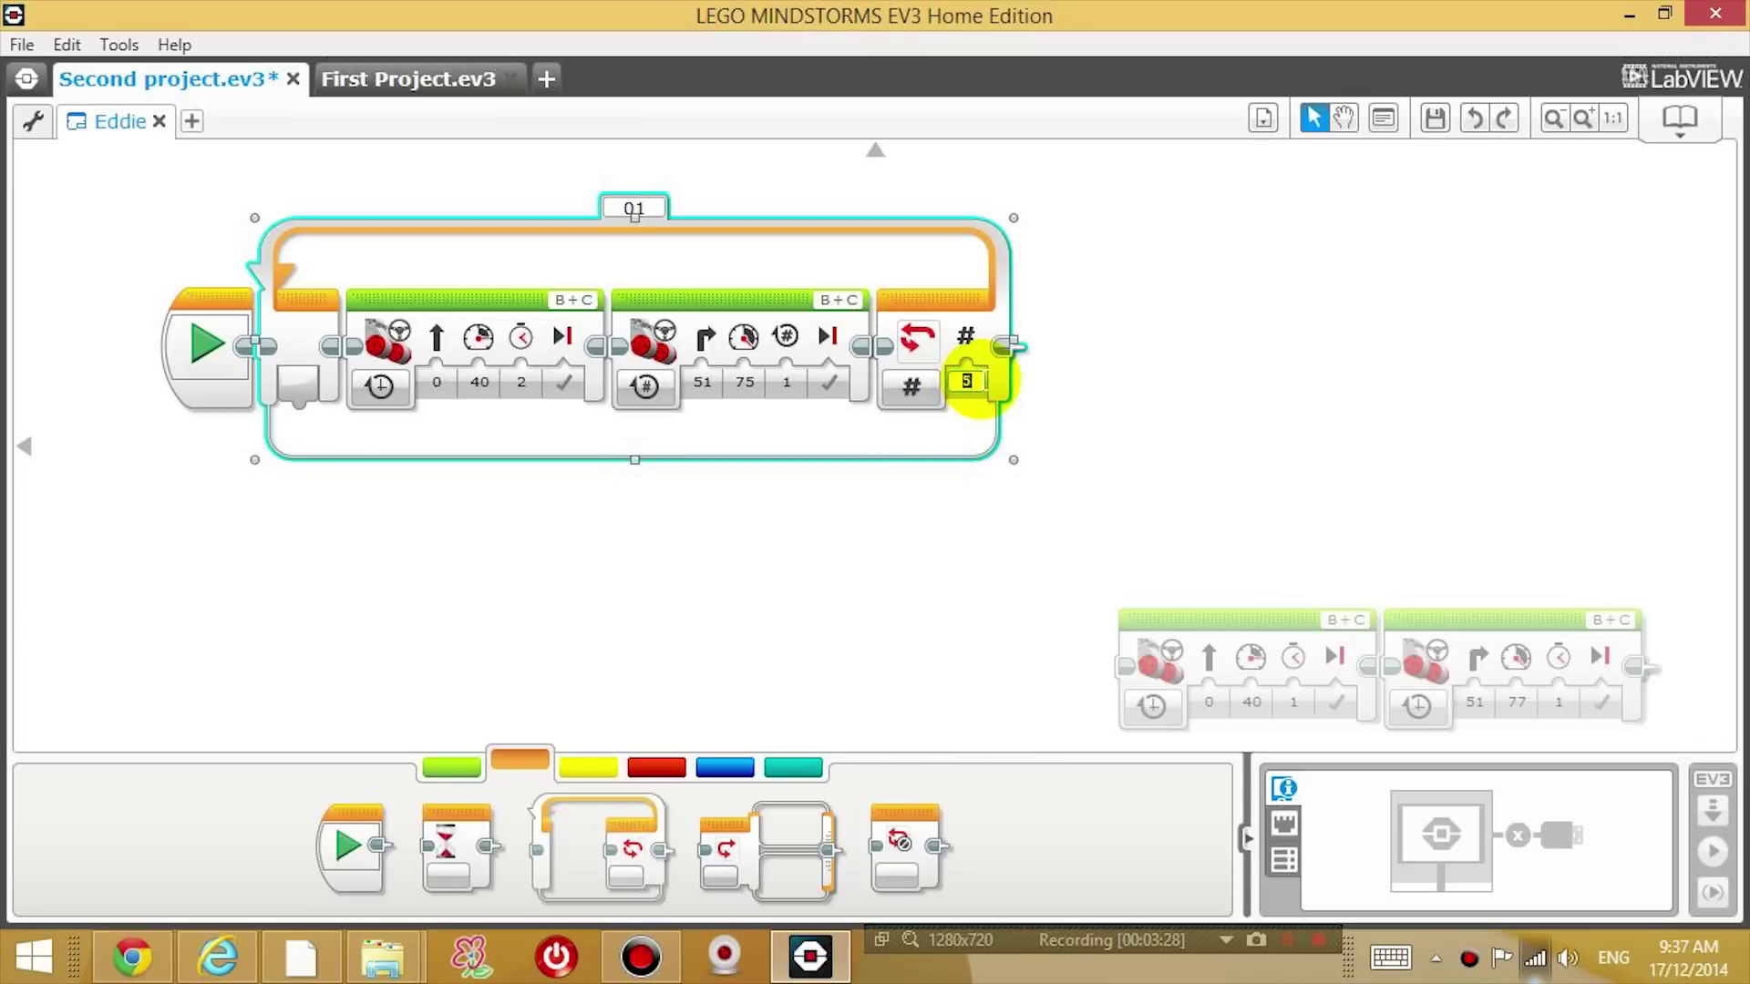
text(4)
click(972, 527)
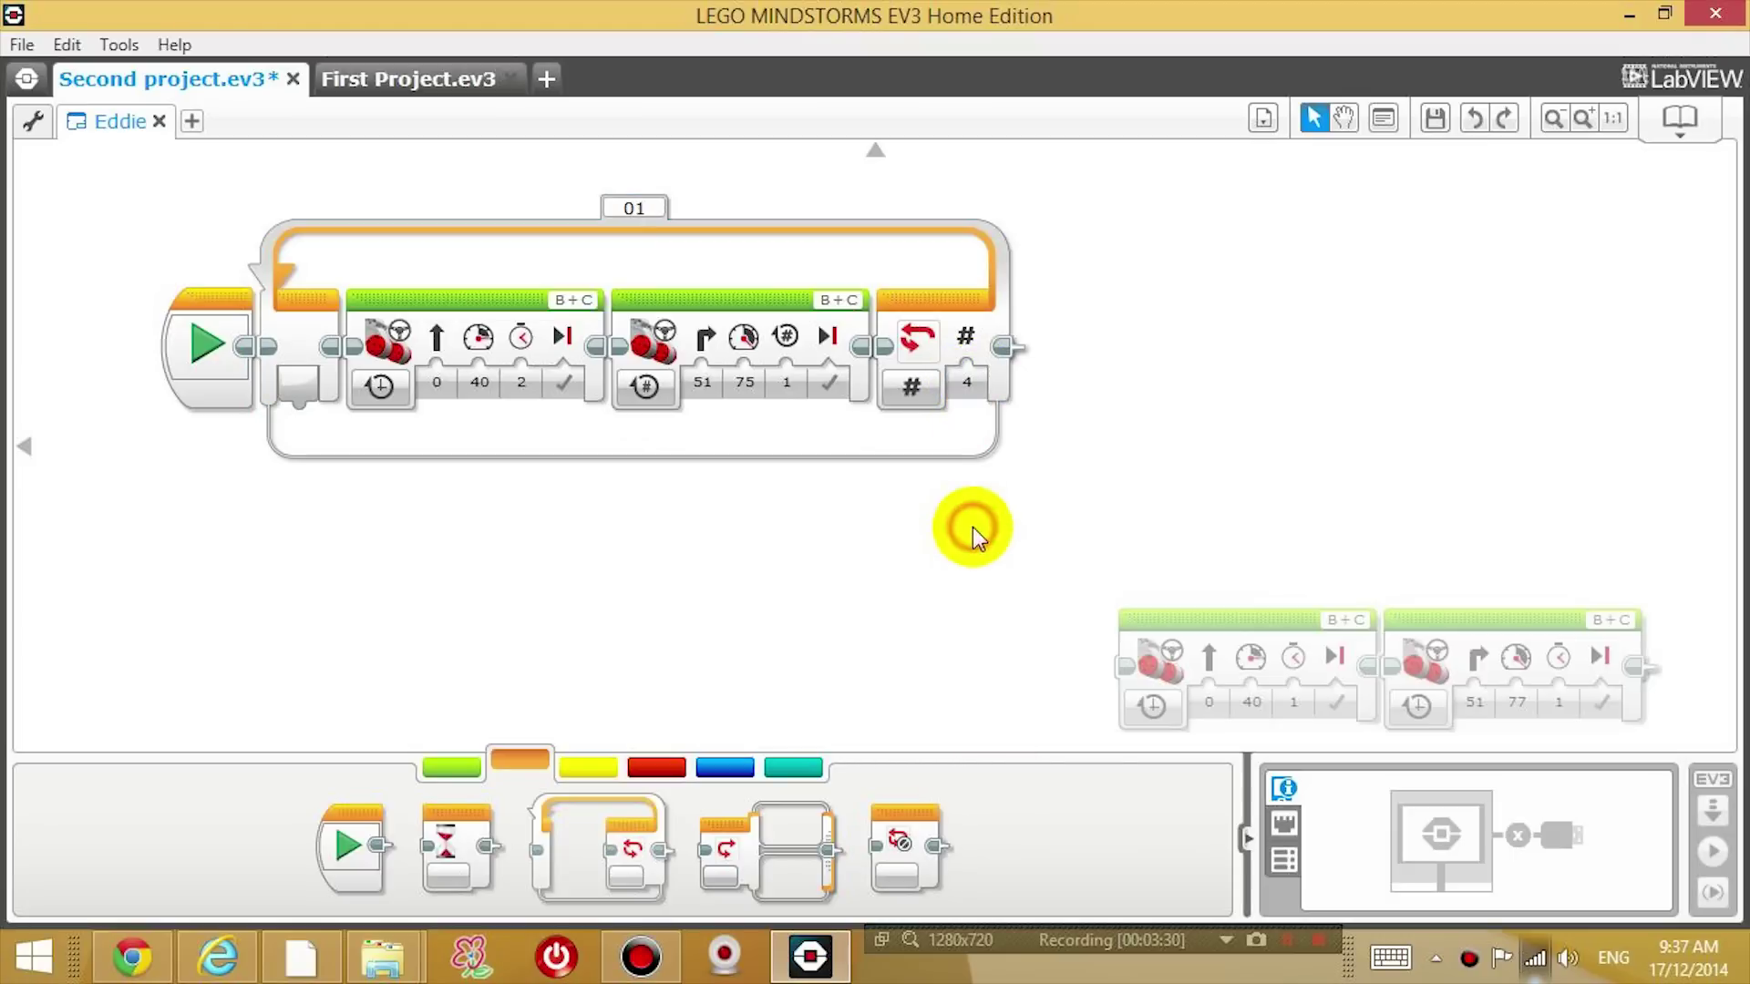